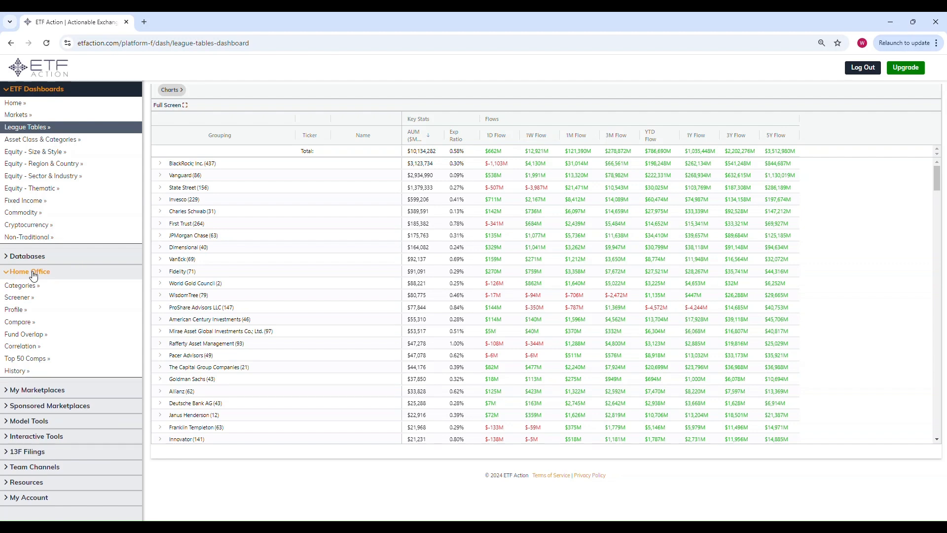
# Open the Screener and set basic criteria to ETF share class, AUM >= $1 Billion and expense ratio < .25%.
pyautogui.click(26, 299)
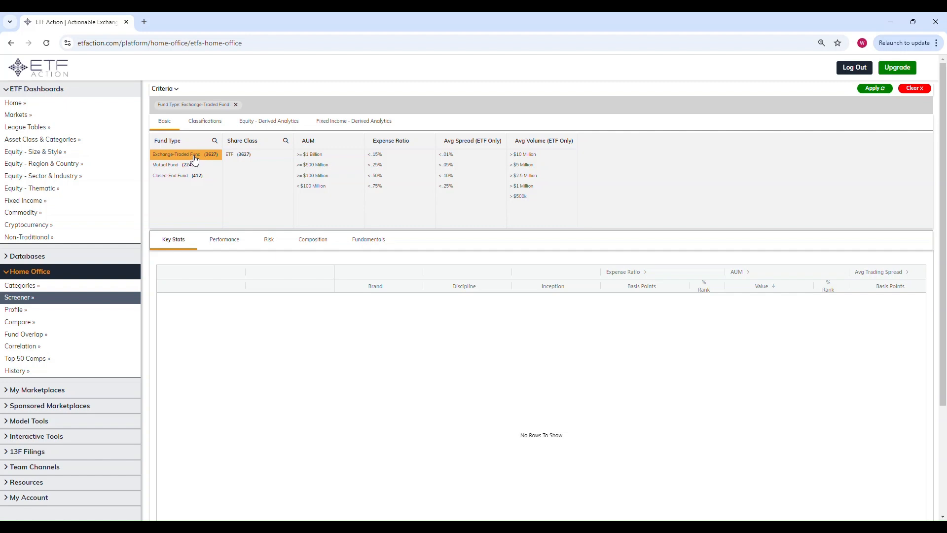
pyautogui.click(241, 155)
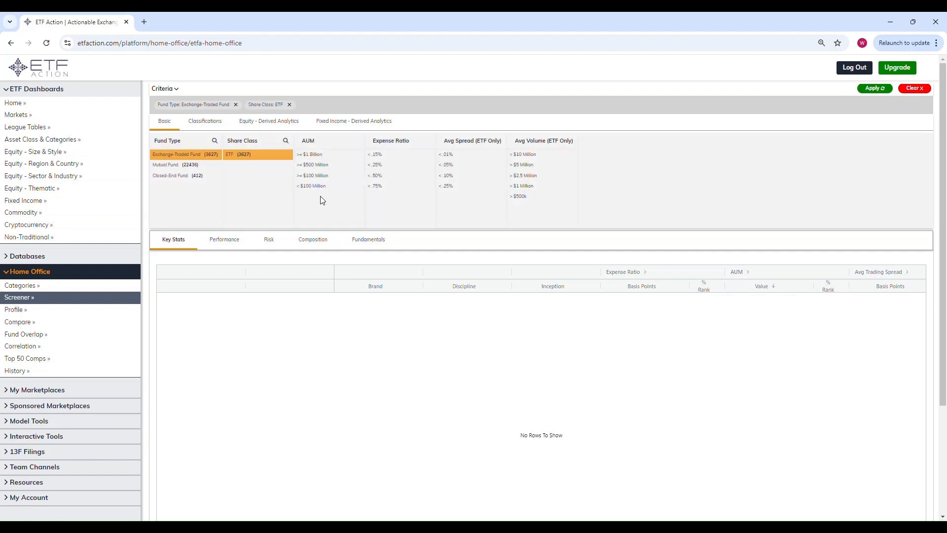
pyautogui.click(317, 158)
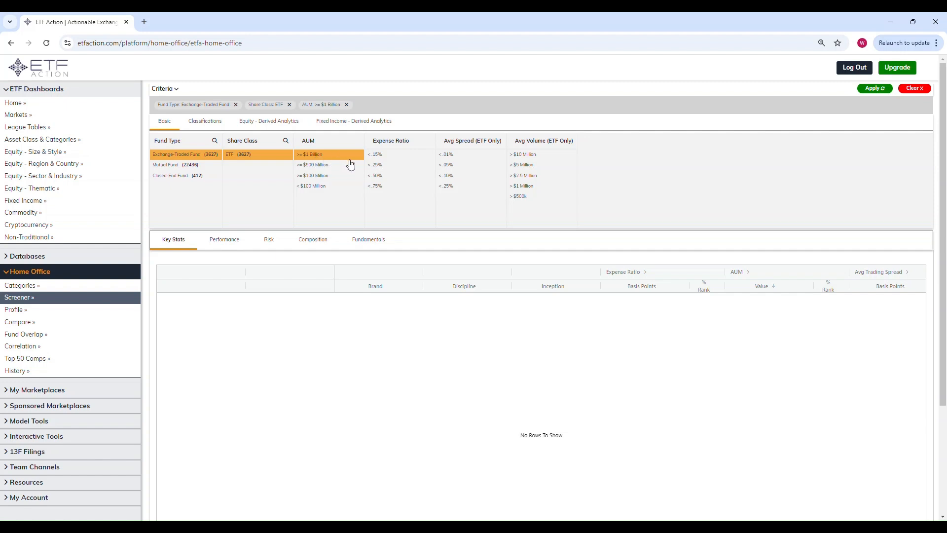
pyautogui.click(383, 171)
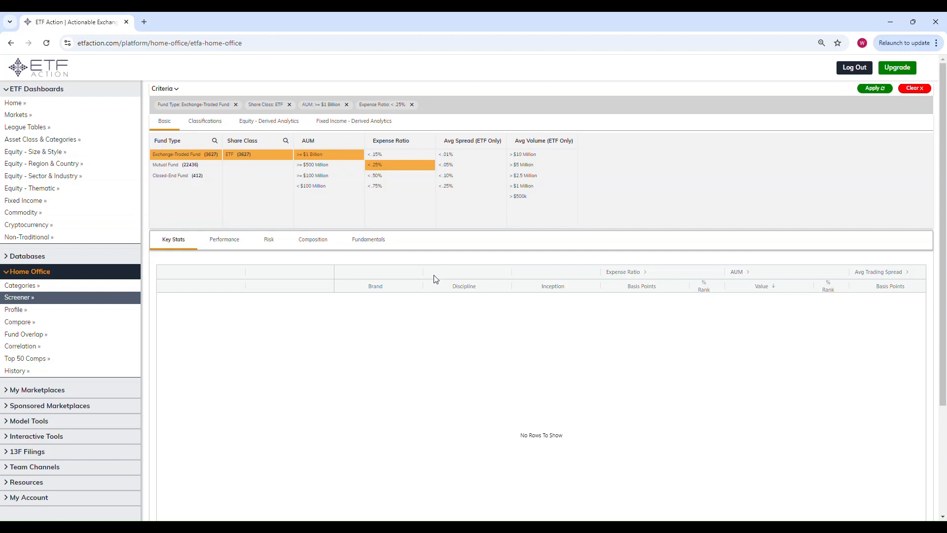
# Filter the classifications to the Equity asset class and Long Only sub-asset class.
pyautogui.click(218, 124)
pyautogui.click(189, 155)
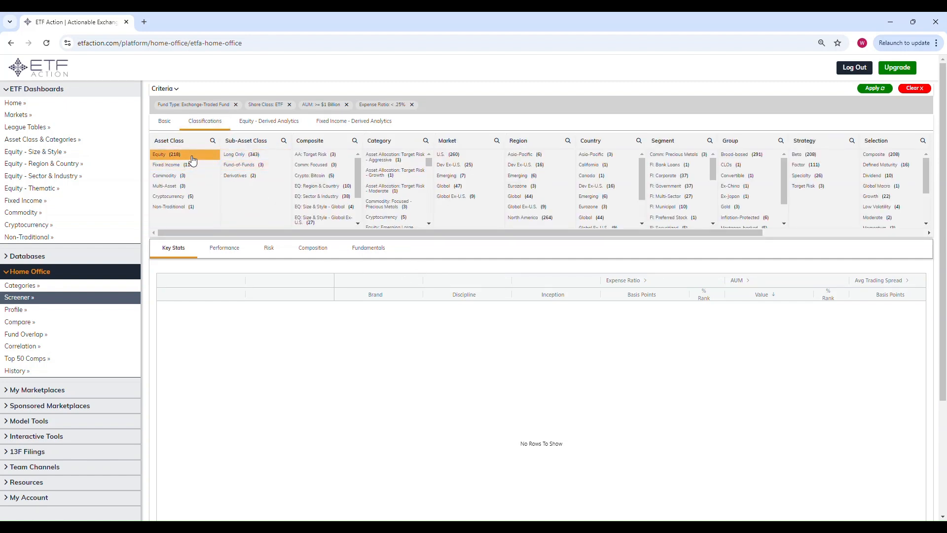
pyautogui.click(256, 156)
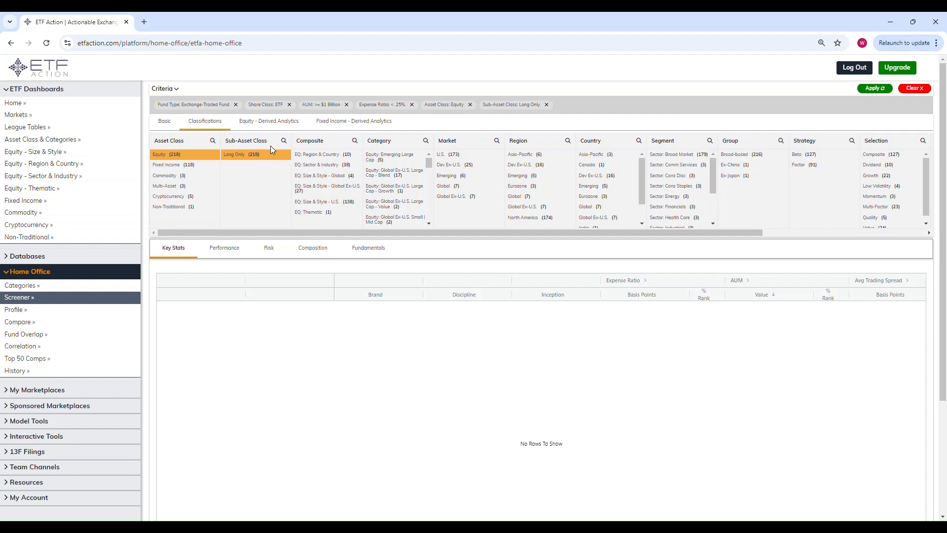
# In the equity derived analytics criteria, select High and Above Avg yield tilt.
pyautogui.click(268, 124)
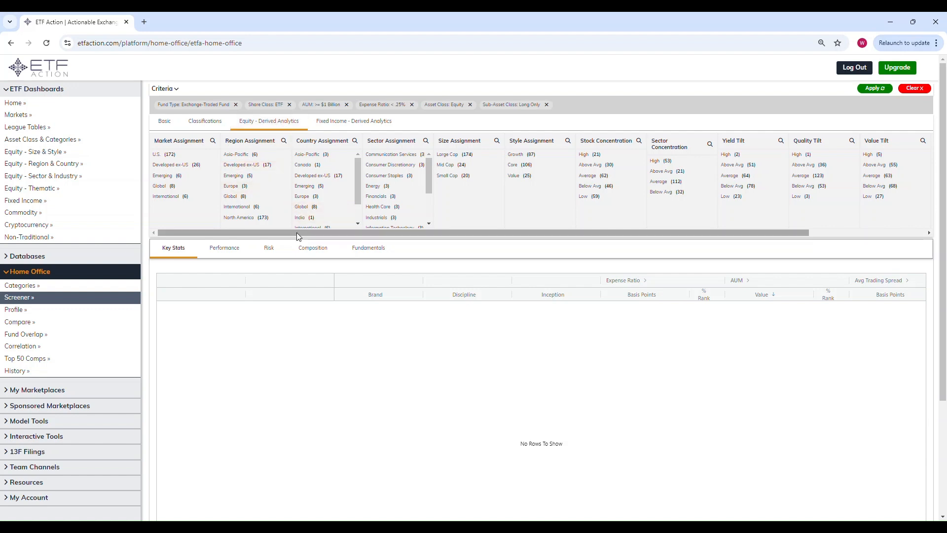
pyautogui.moveTo(297, 233); pyautogui.dragTo(449, 217)
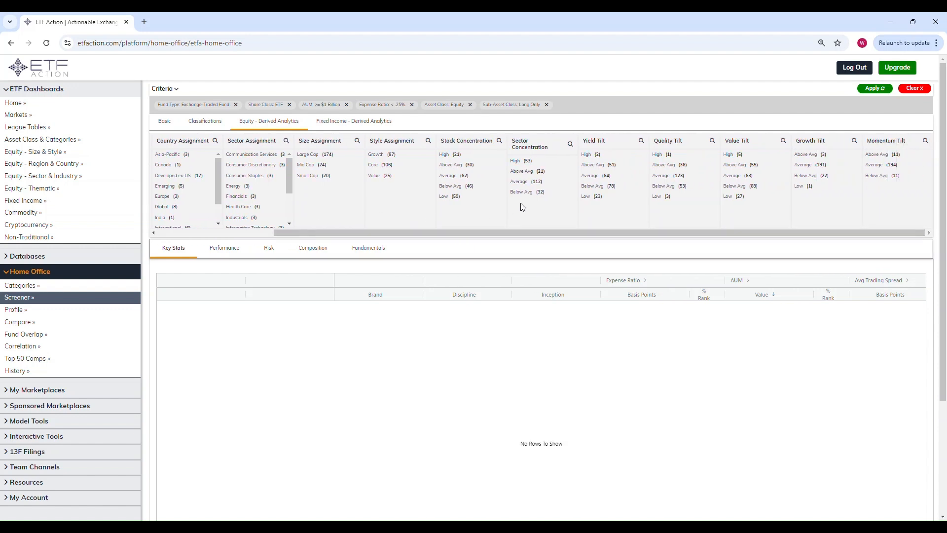
pyautogui.click(597, 155)
pyautogui.click(608, 165)
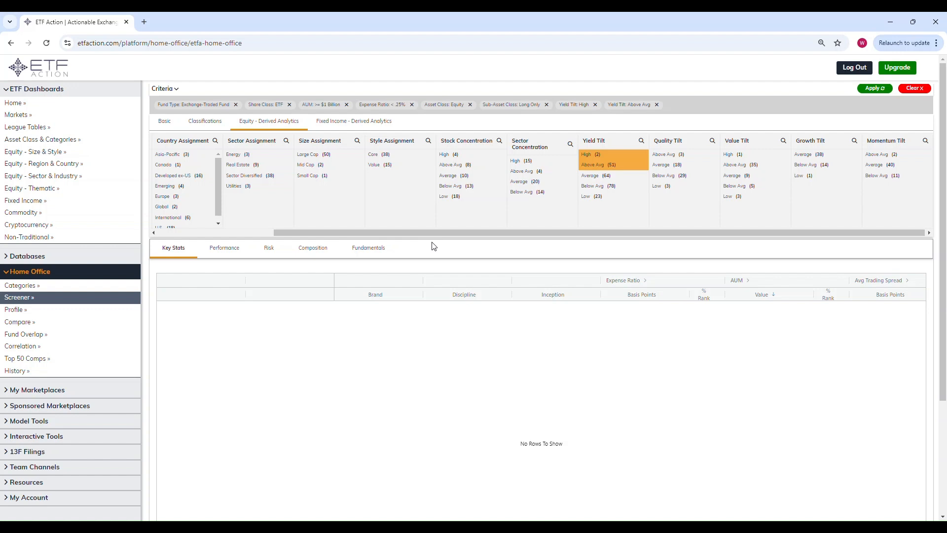
# Apply the criteria and sort the resulting ETFs by TTM Distribution % Rank.
pyautogui.click(874, 90)
pyautogui.scroll(-1, 905, 220)
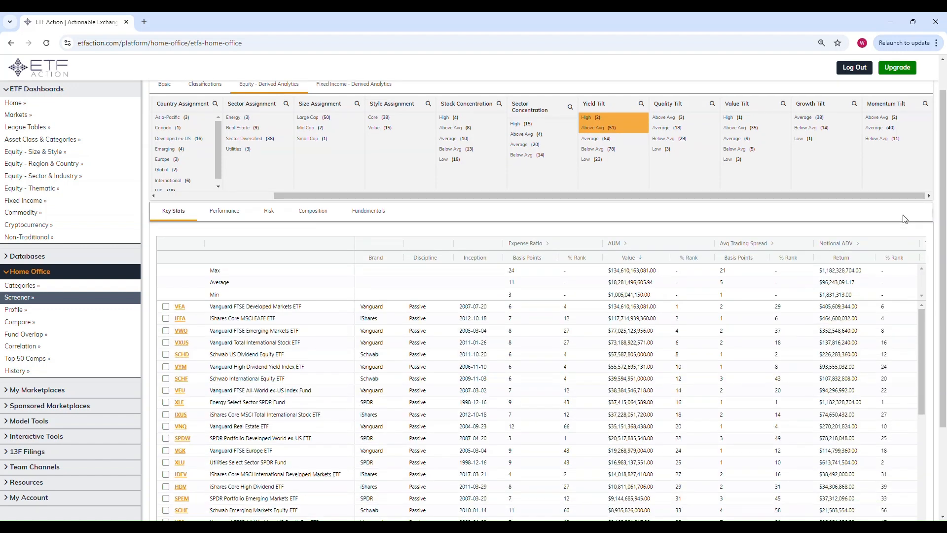
pyautogui.scroll(-2, 906, 220)
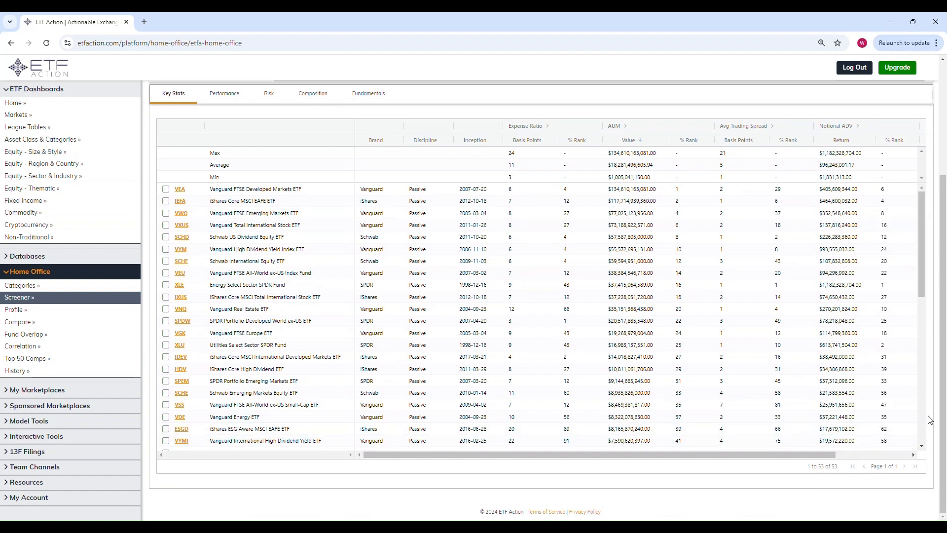
pyautogui.scroll(3, 929, 420)
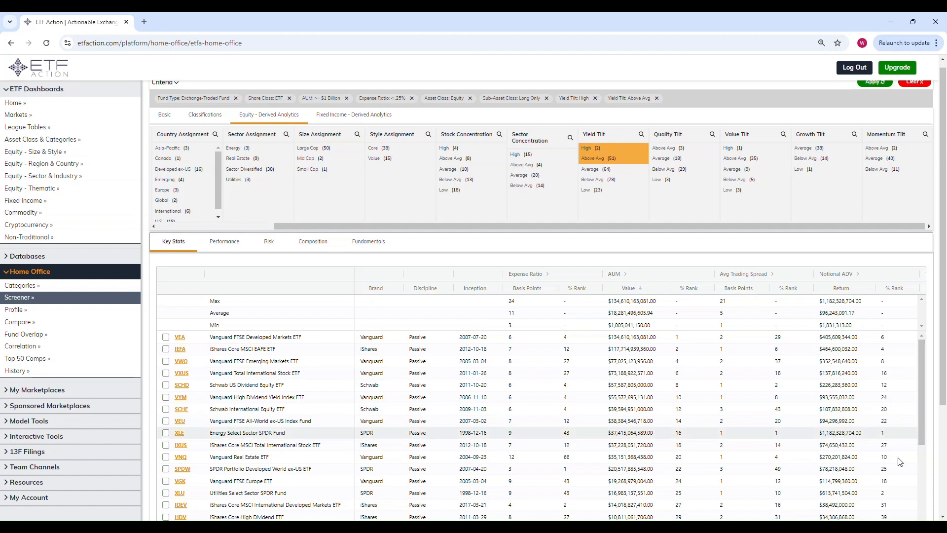
pyautogui.scroll(-3, 693, 271)
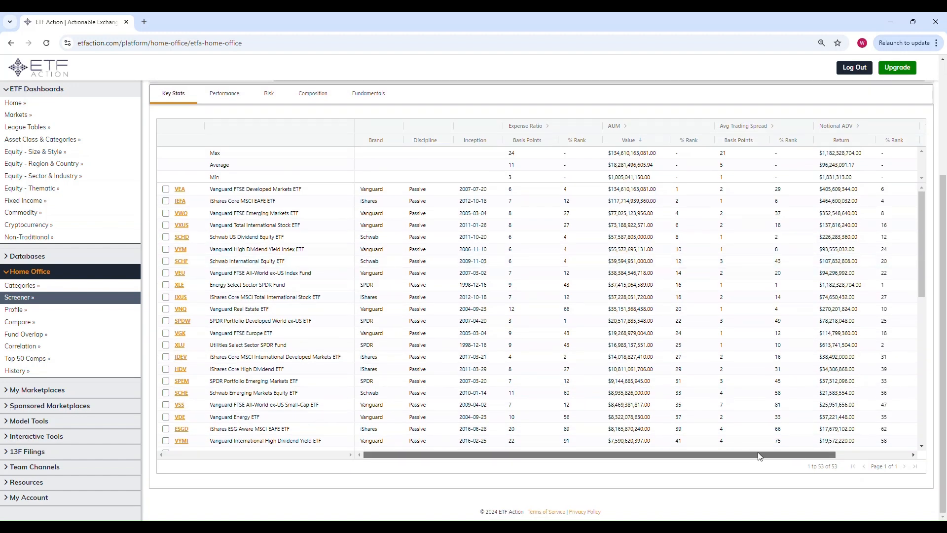
pyautogui.moveTo(739, 454); pyautogui.dragTo(813, 454)
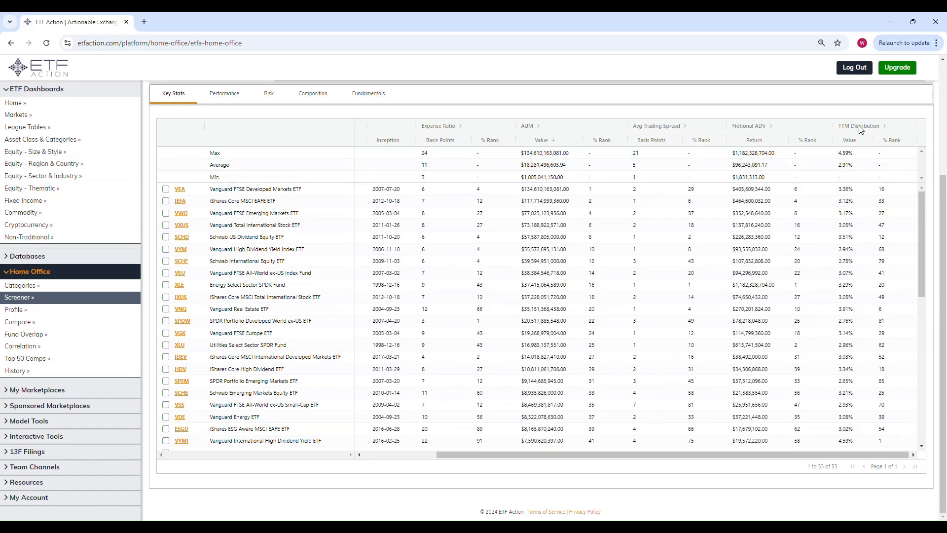
pyautogui.click(891, 143)
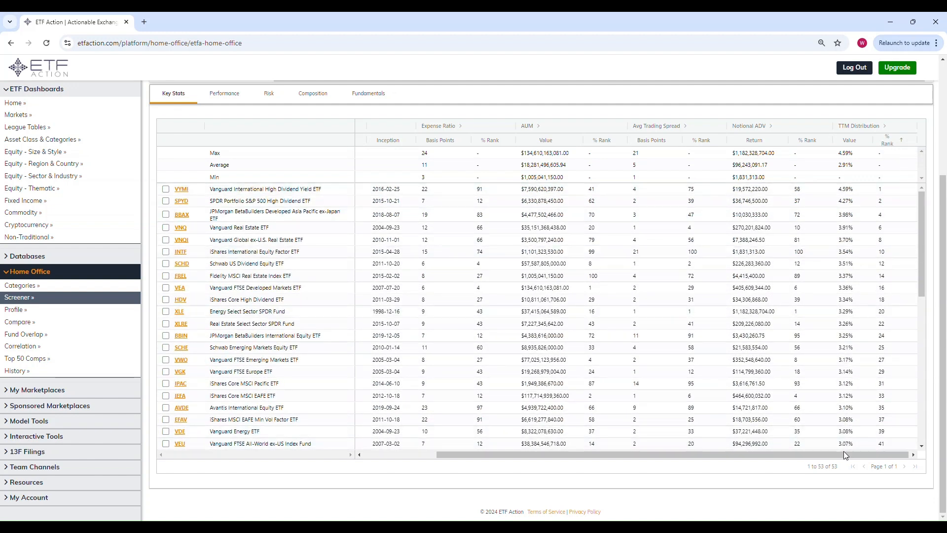
# Tick the SPYD, VNQ, VEA and SCHE rows in the results list.
pyautogui.moveTo(843, 453); pyautogui.dragTo(635, 453)
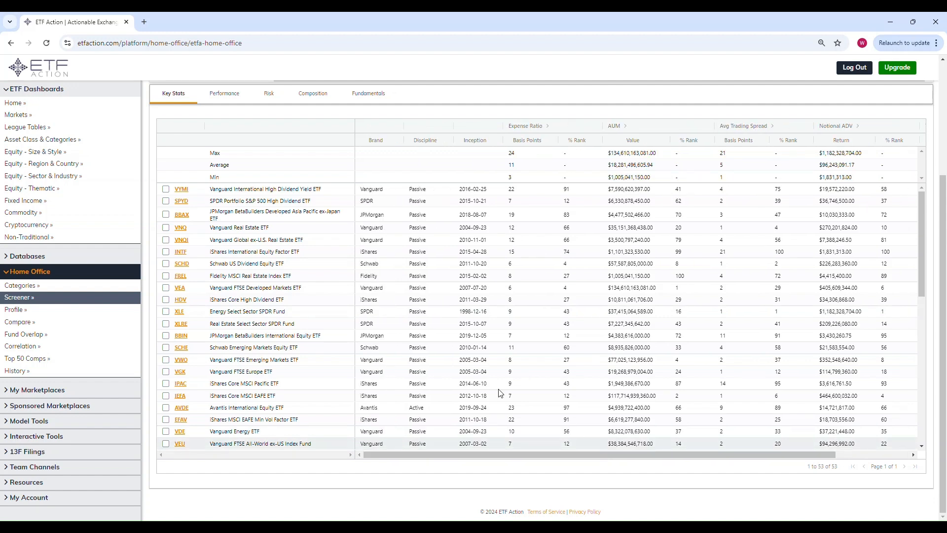
pyautogui.scroll(1, 378, 323)
pyautogui.scroll(-1, 371, 330)
pyautogui.scroll(1, 371, 330)
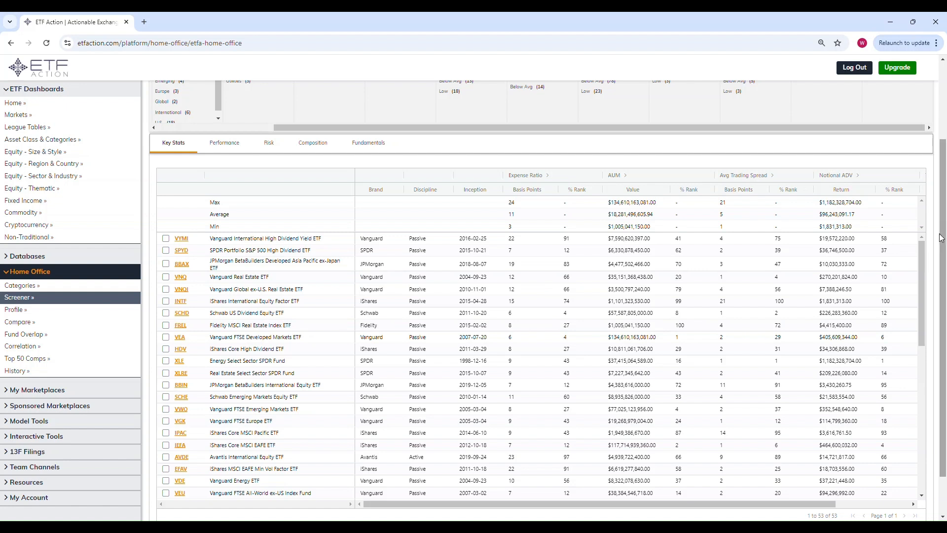
pyautogui.moveTo(605, 527)
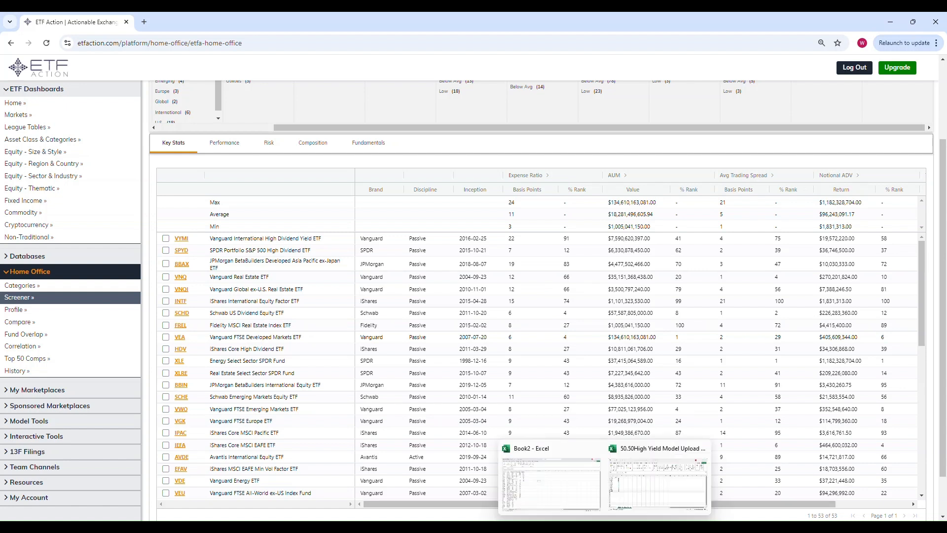
pyautogui.click(626, 505)
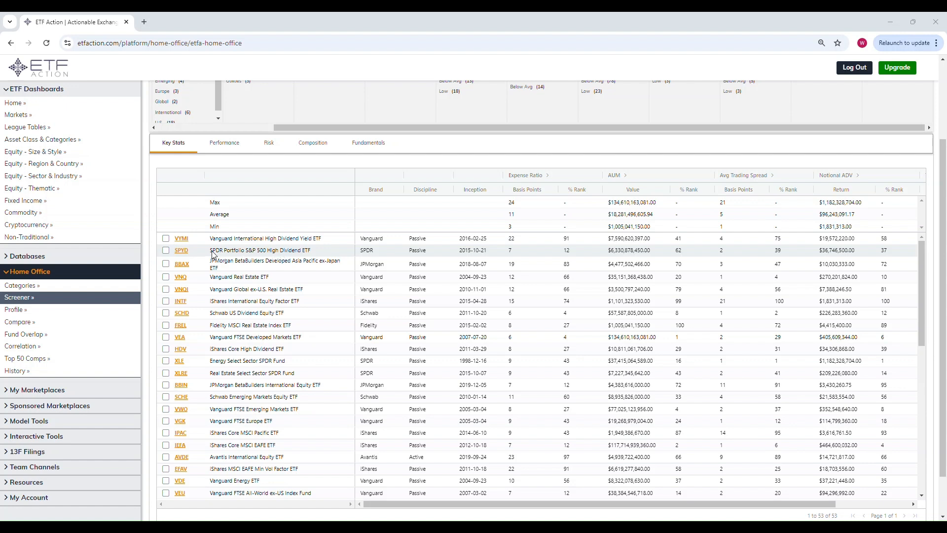
pyautogui.click(165, 250)
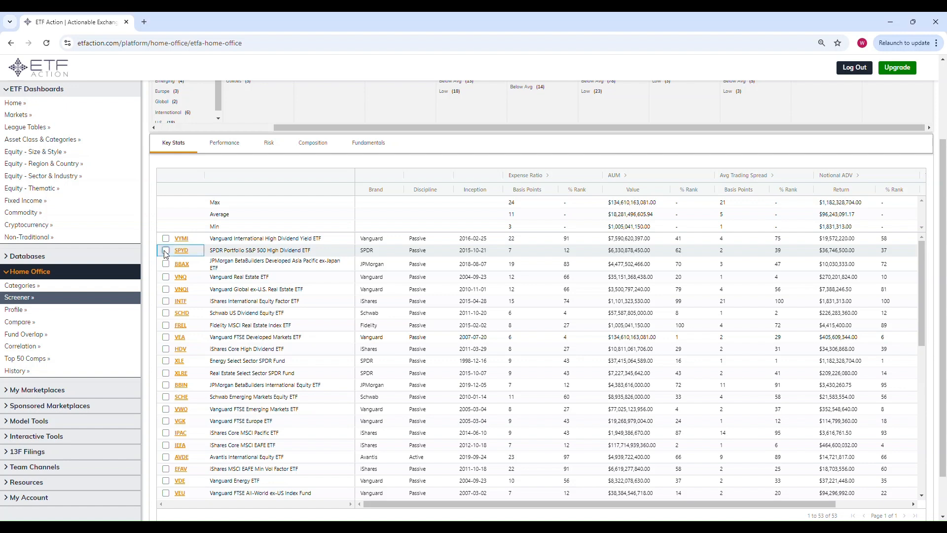
pyautogui.click(166, 279)
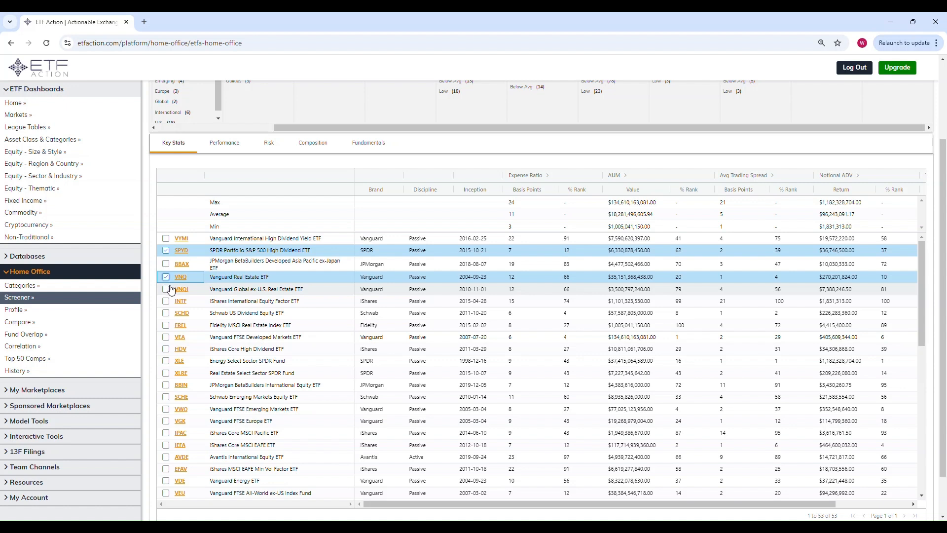
pyautogui.click(166, 338)
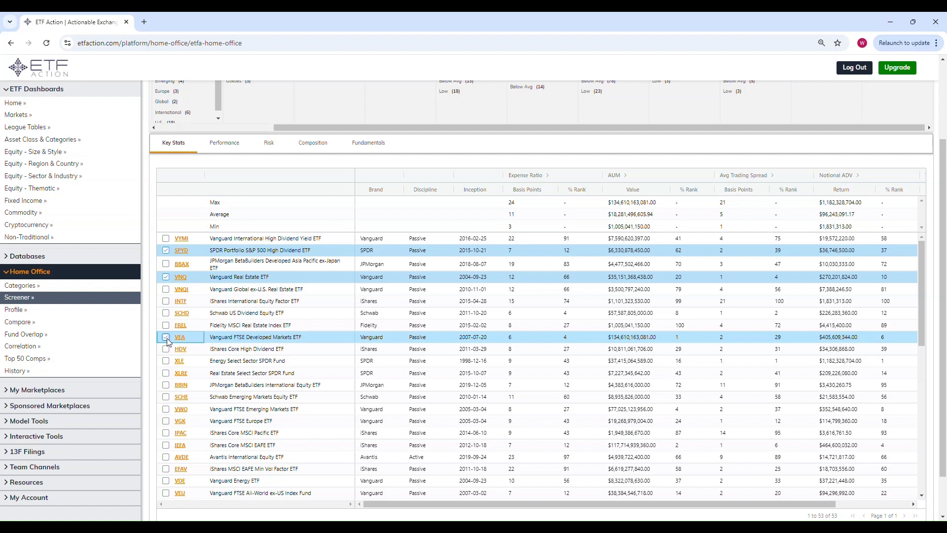
pyautogui.click(166, 397)
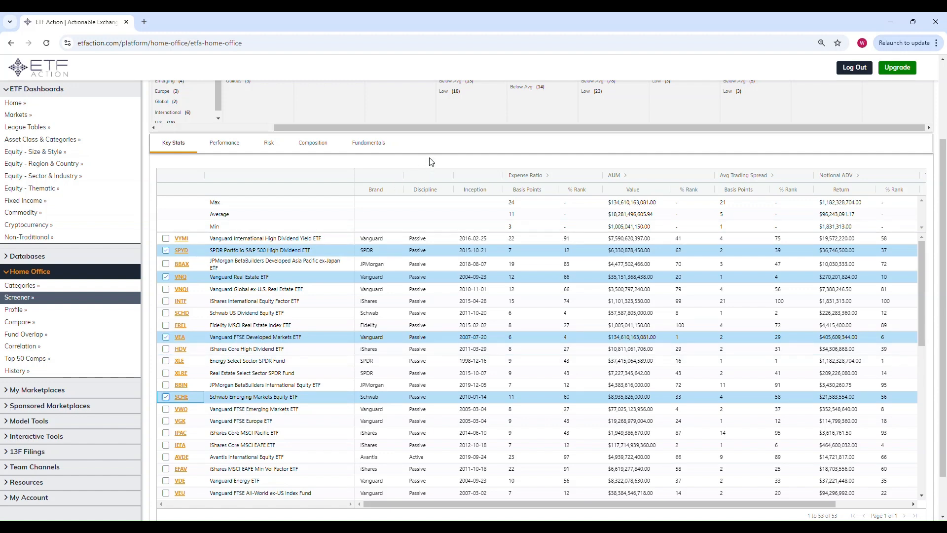
# Add a Small Cap size assignment filter and apply the criteria.
pyautogui.scroll(1, 432, 161)
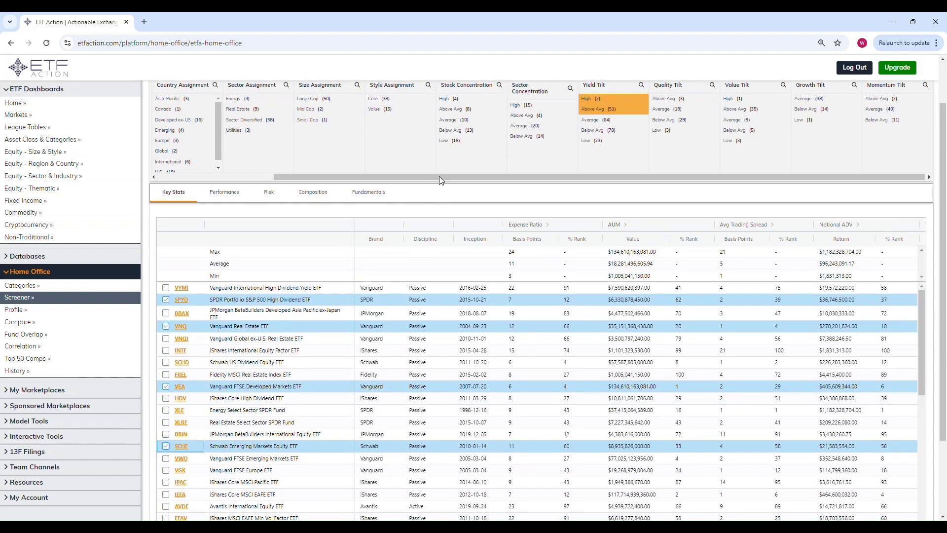
pyautogui.scroll(1, 447, 197)
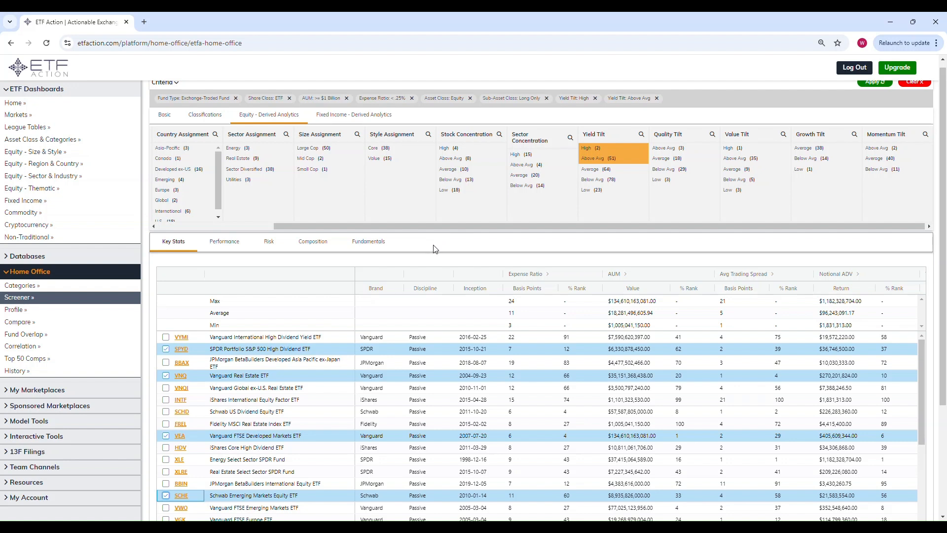
pyautogui.scroll(1, 429, 245)
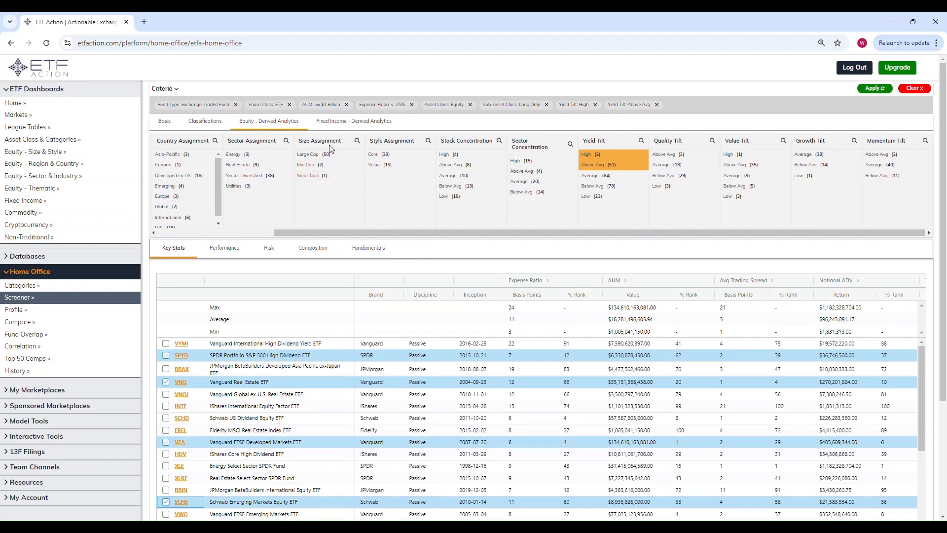
pyautogui.click(330, 179)
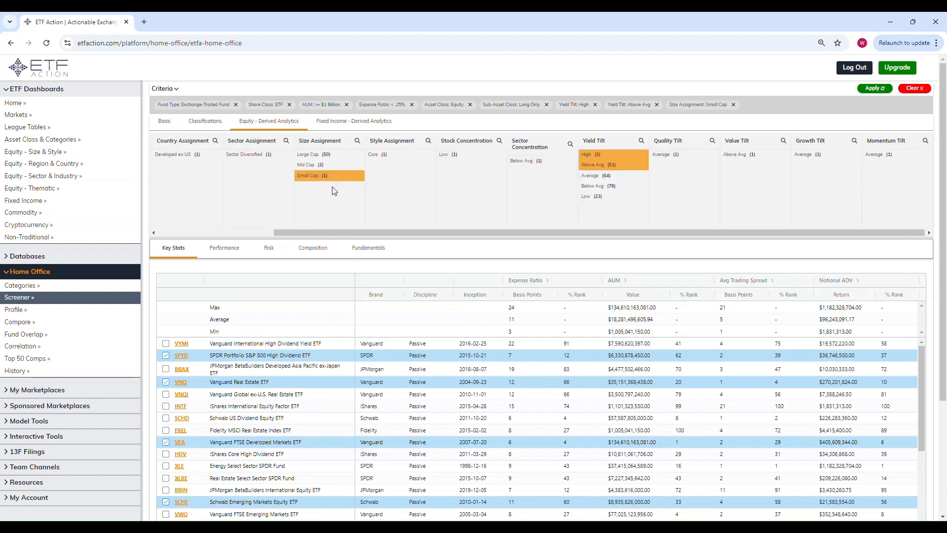
pyautogui.click(877, 92)
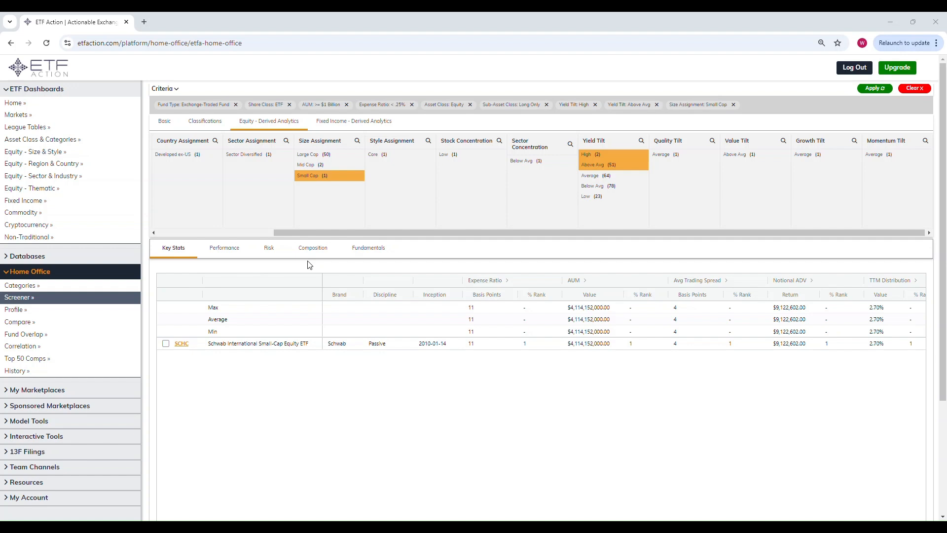
# Clear all criteria and reselect the Exchange-Traded Fund type and ETF share class.
pyautogui.click(913, 89)
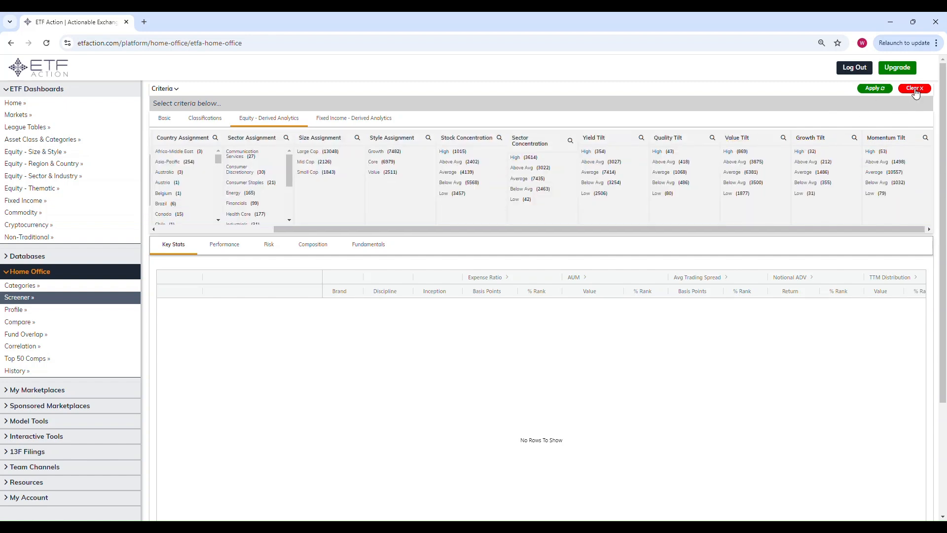
pyautogui.click(154, 119)
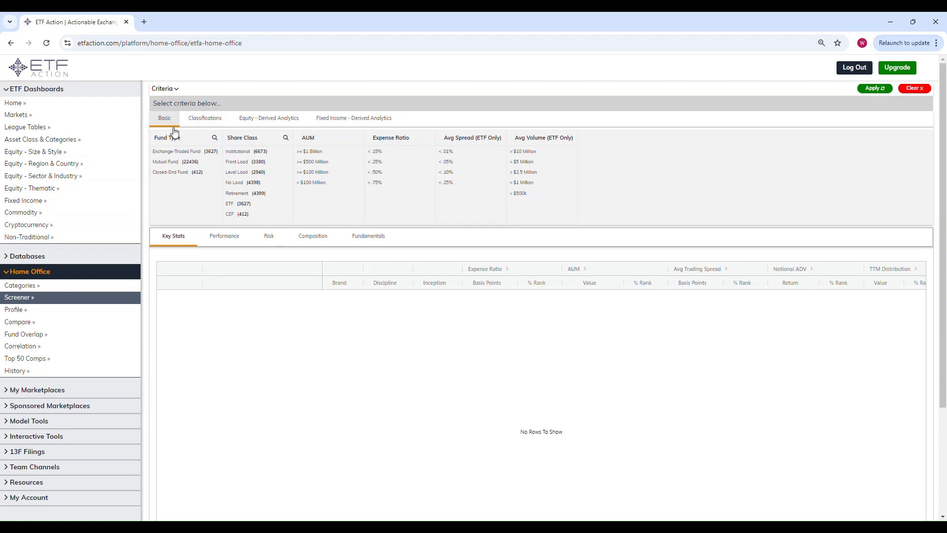
pyautogui.click(187, 152)
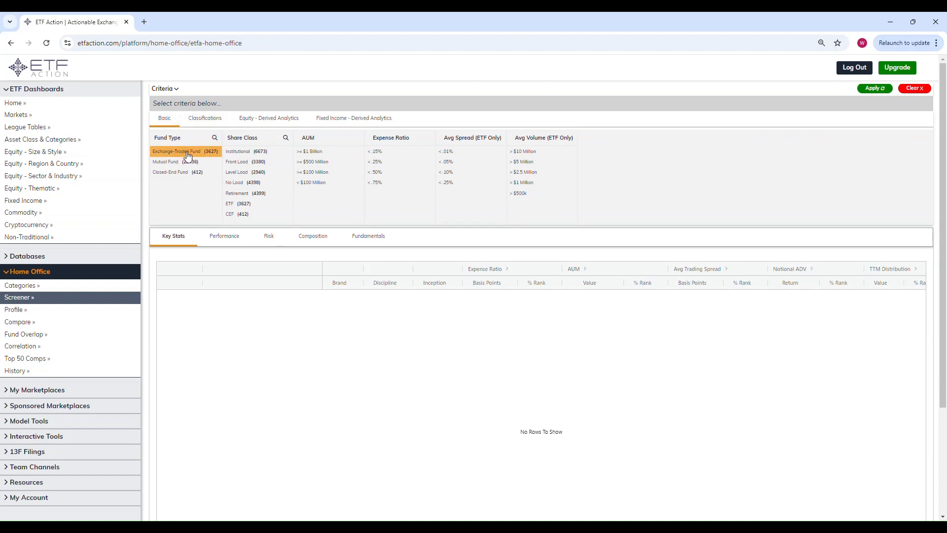
pyautogui.click(239, 157)
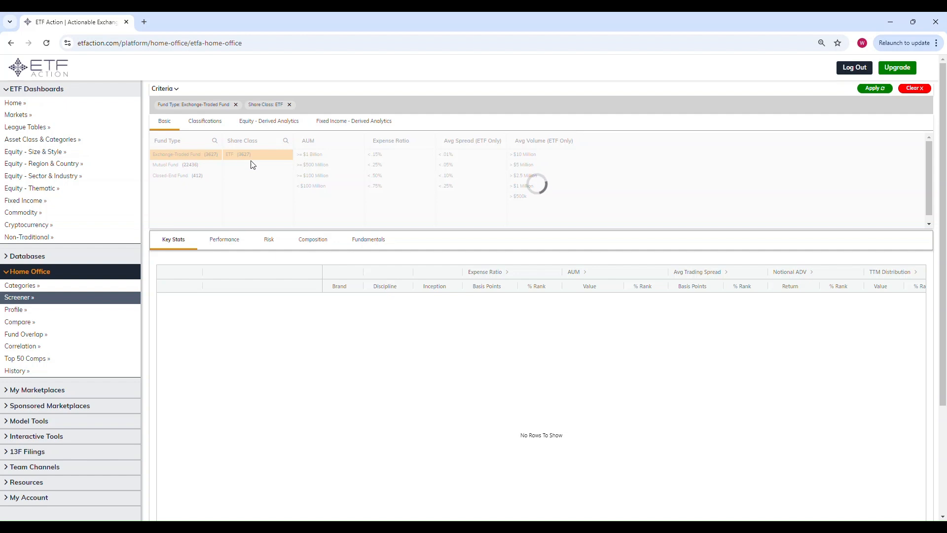
# Set AUM to >= $1 Billion and expense ratio to < .25%, and open the classification criteria.
pyautogui.click(314, 157)
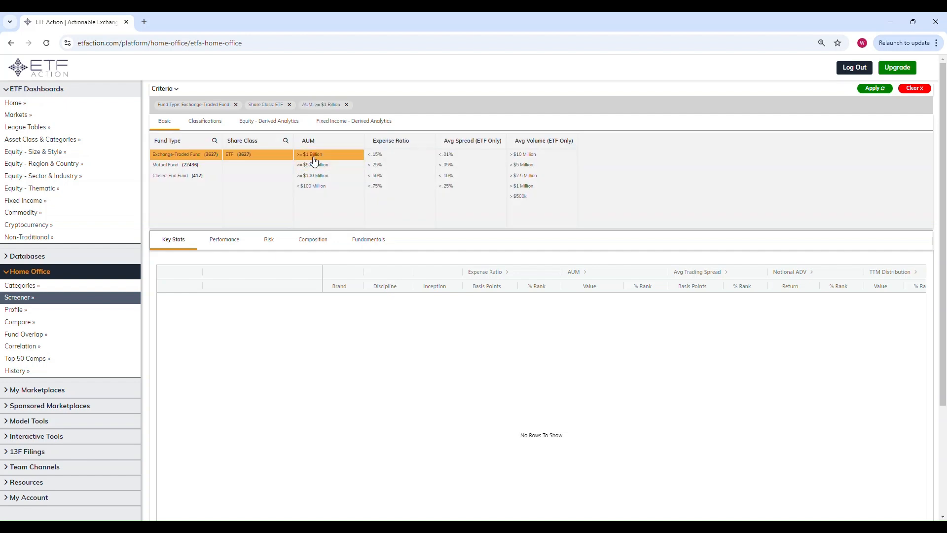
pyautogui.click(389, 169)
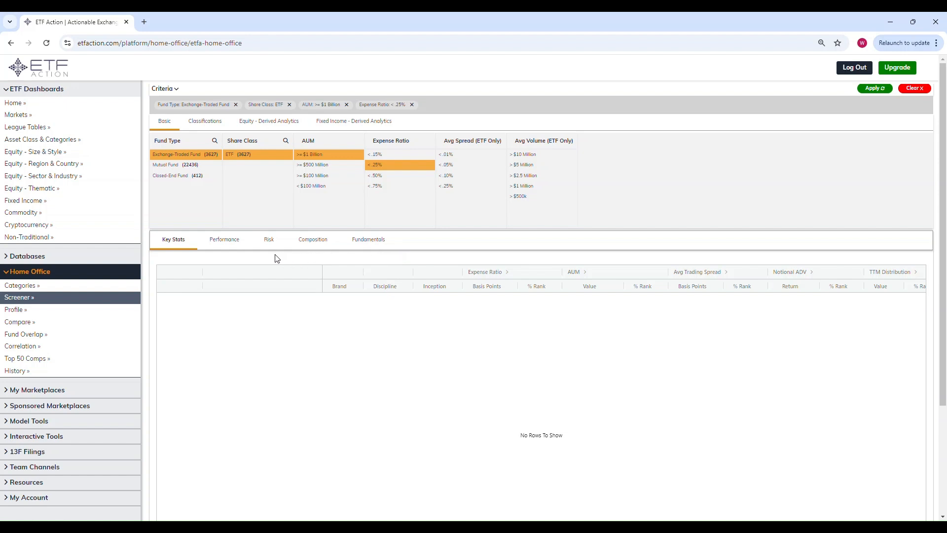
pyautogui.click(211, 126)
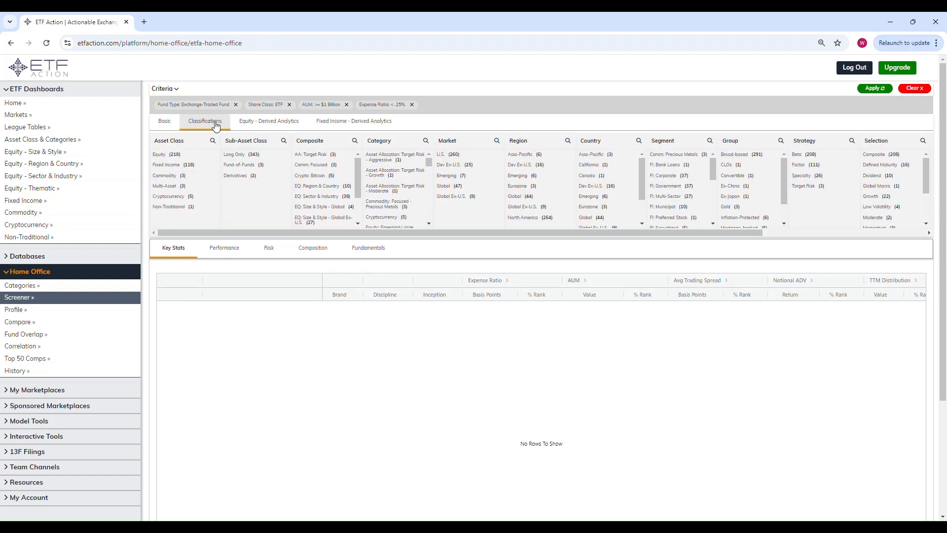
# Add Fixed Income asset class and Long Only sub-asset class filters, then apply the criteria.
pyautogui.click(181, 165)
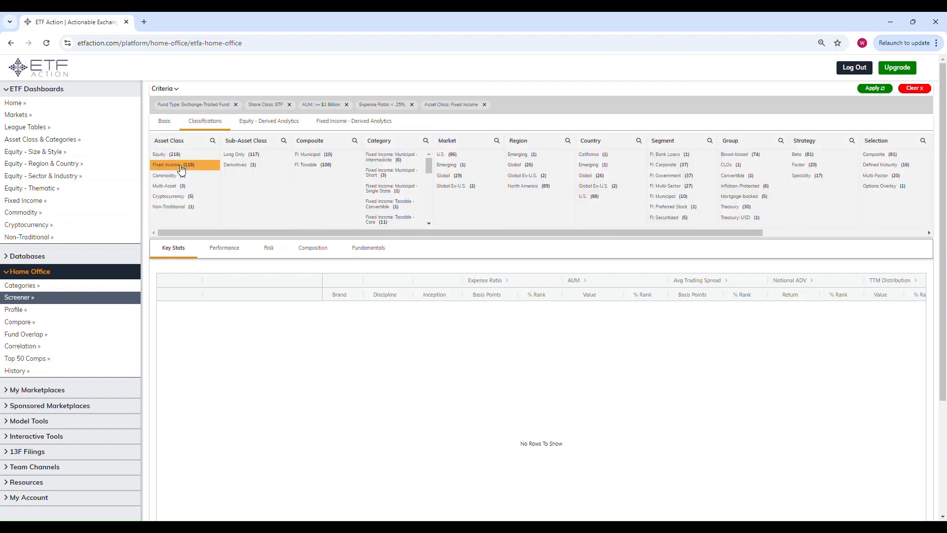
pyautogui.click(247, 156)
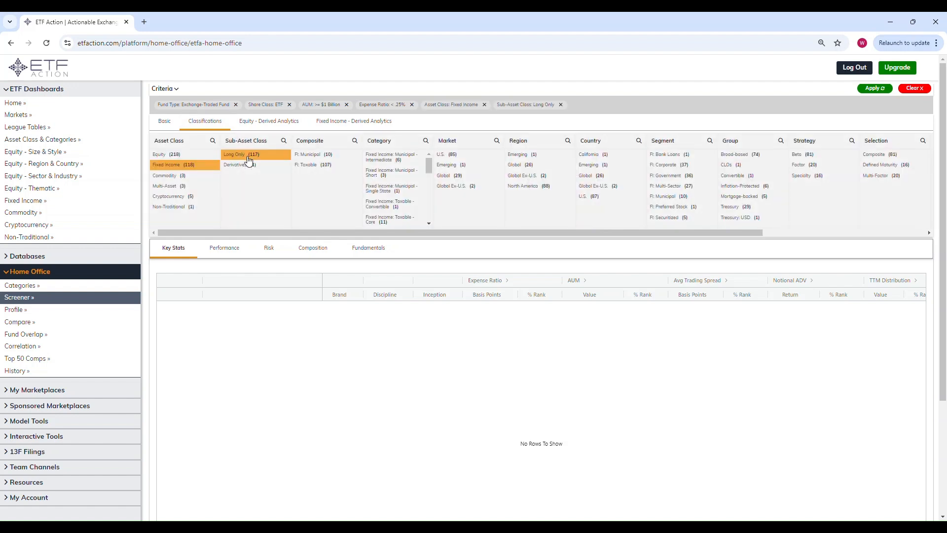
pyautogui.click(882, 90)
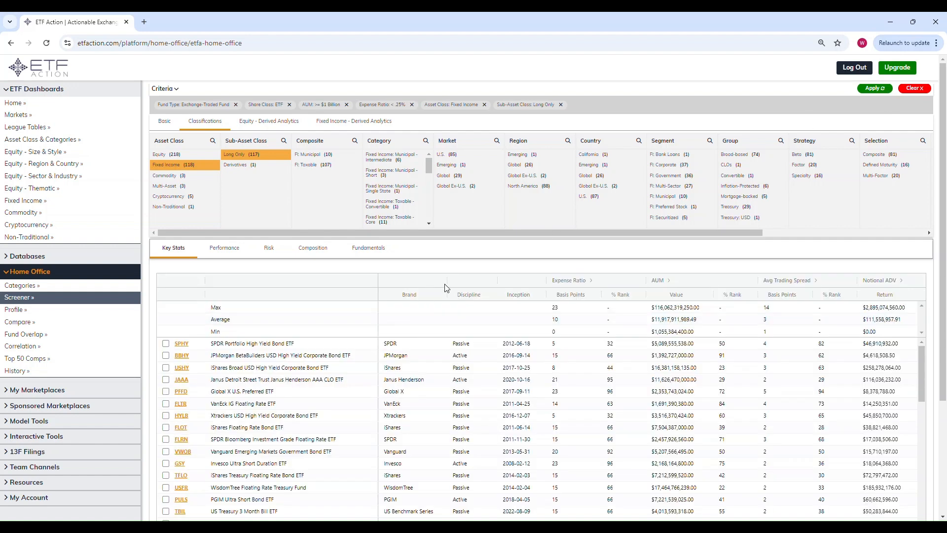
# Tick the SPHY, PFFD, GSY, SCHI and VCLT rows in the fixed income results list.
pyautogui.scroll(-2, 448, 270)
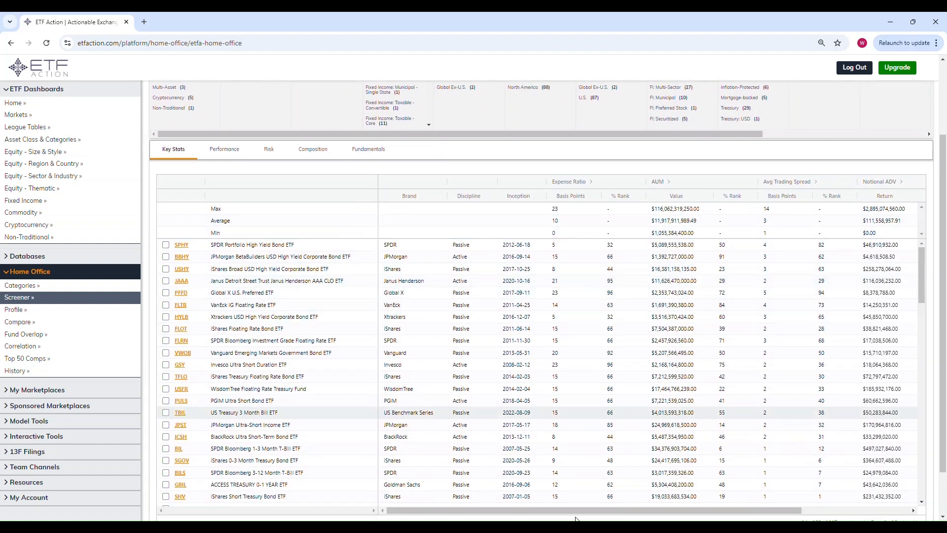
pyautogui.moveTo(739, 509); pyautogui.dragTo(846, 510)
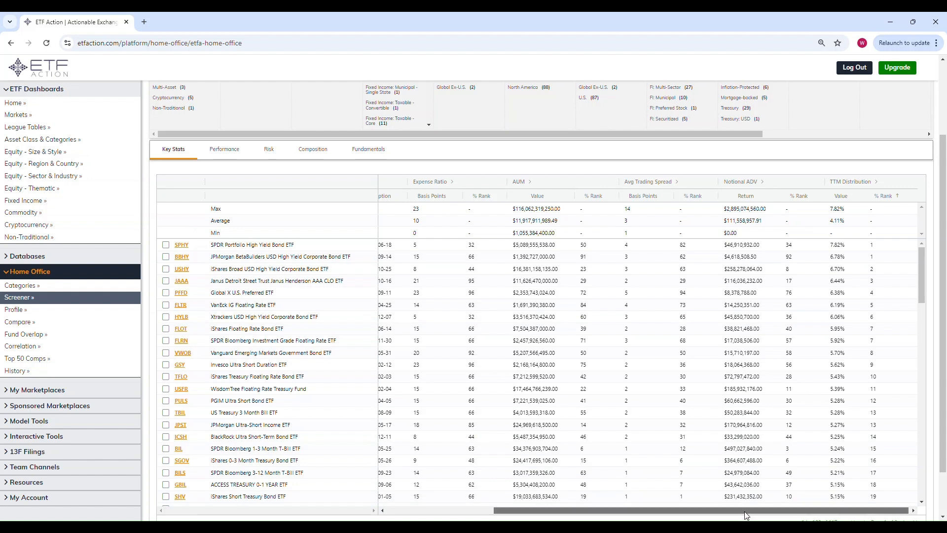
pyautogui.moveTo(747, 510); pyautogui.dragTo(640, 510)
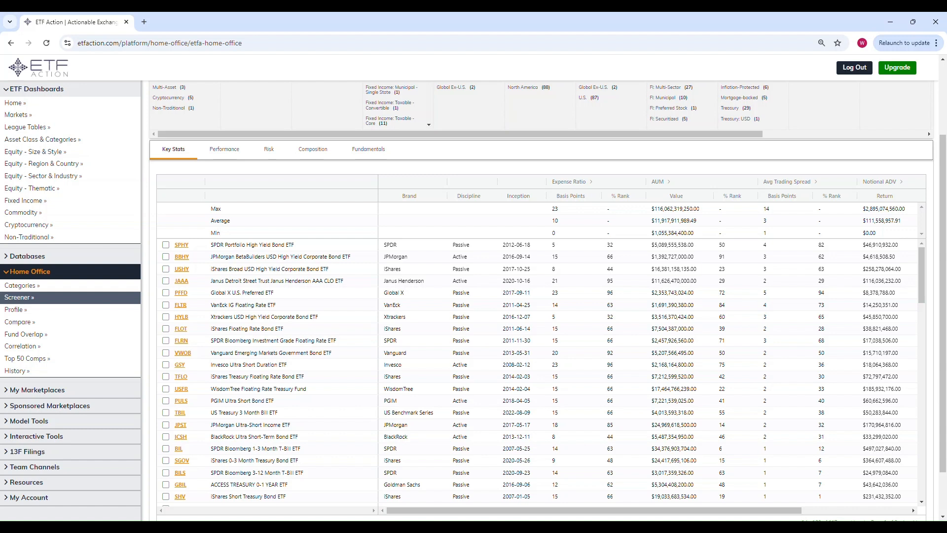
pyautogui.click(167, 245)
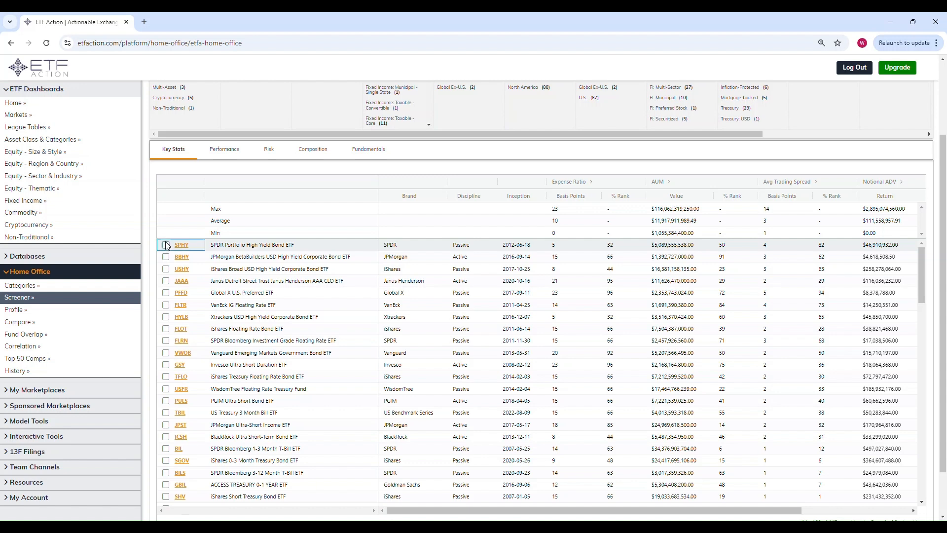
pyautogui.click(167, 245)
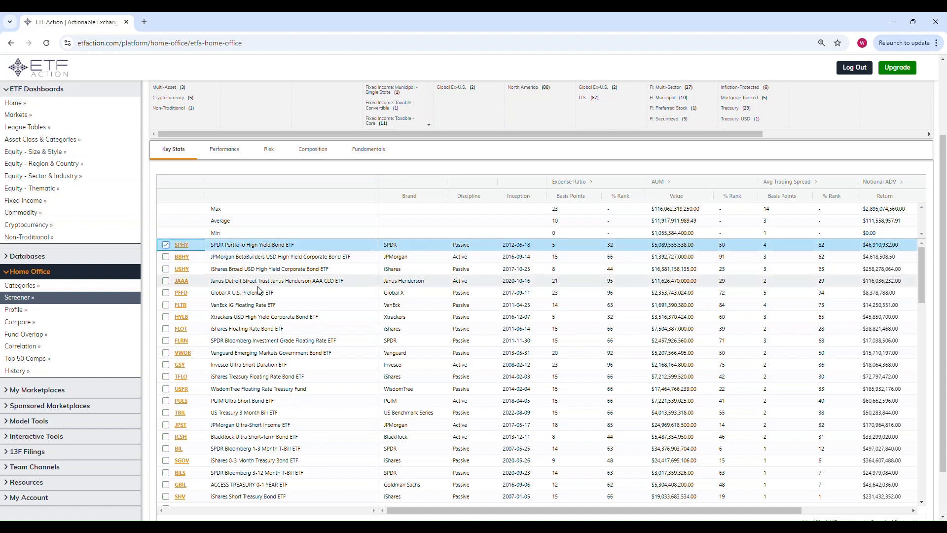
pyautogui.click(166, 293)
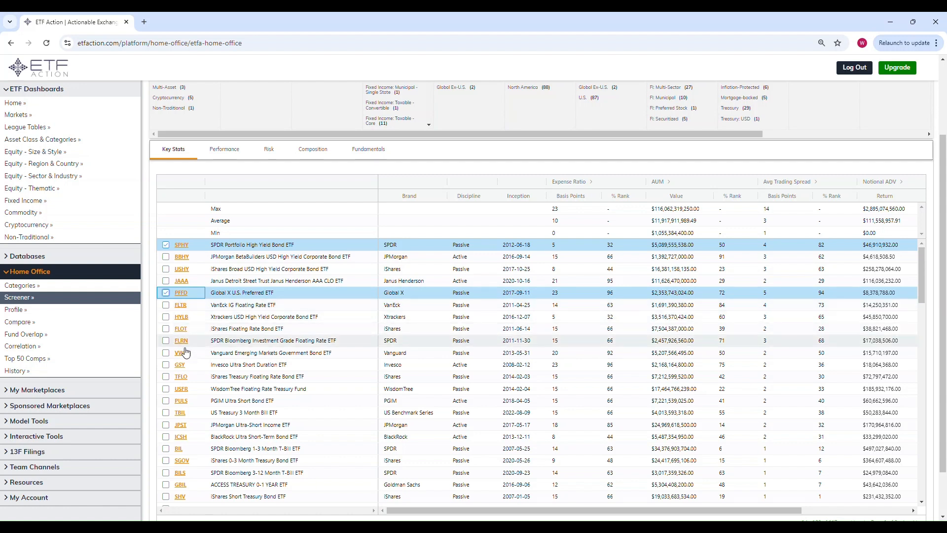
pyautogui.click(166, 365)
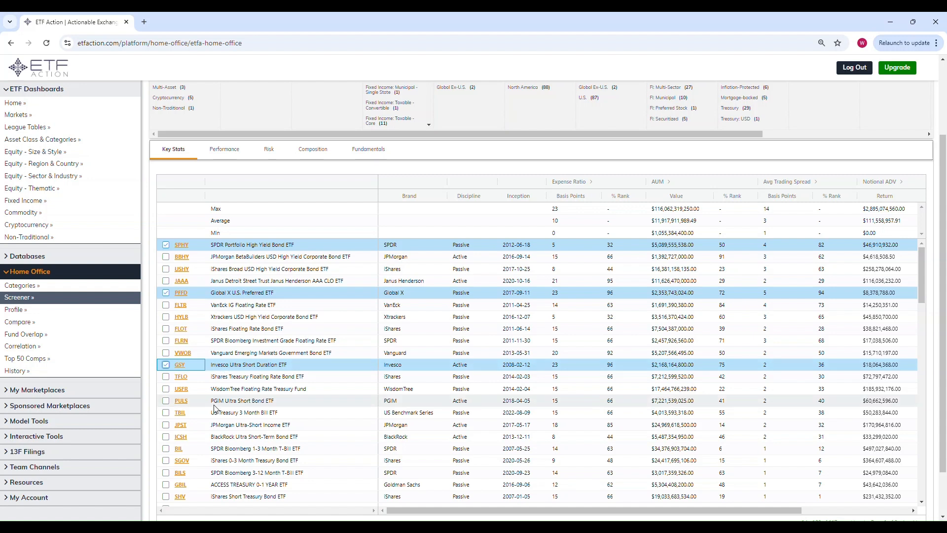
pyautogui.scroll(-1, 216, 405)
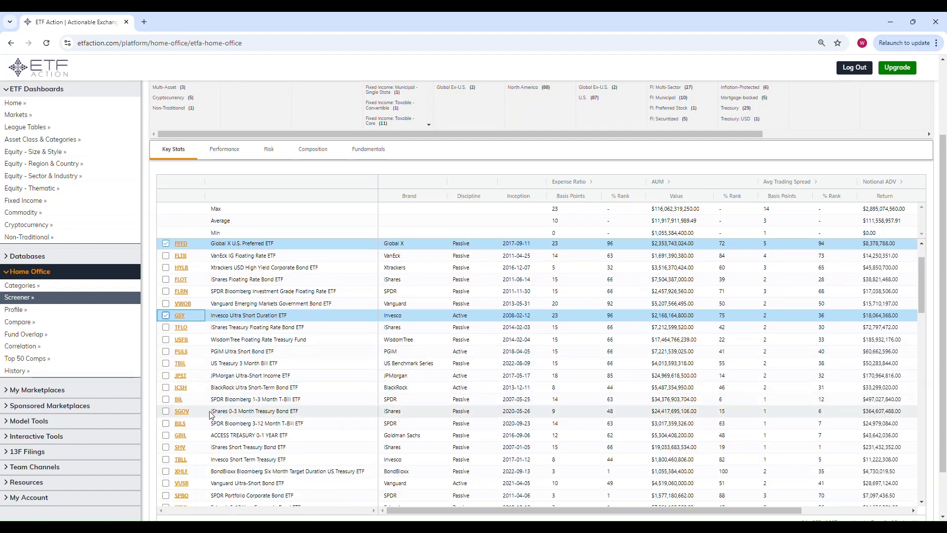
pyautogui.scroll(-1, 199, 417)
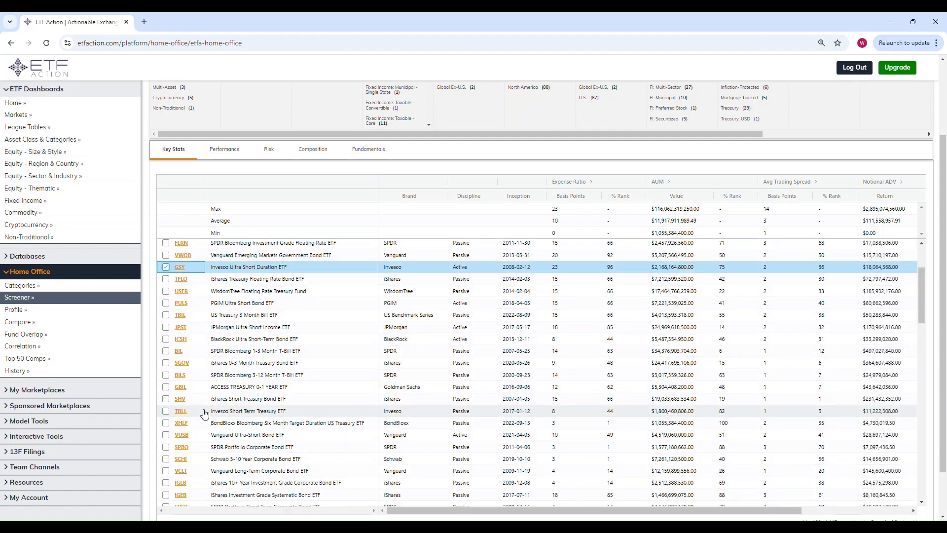
pyautogui.scroll(-1, 204, 413)
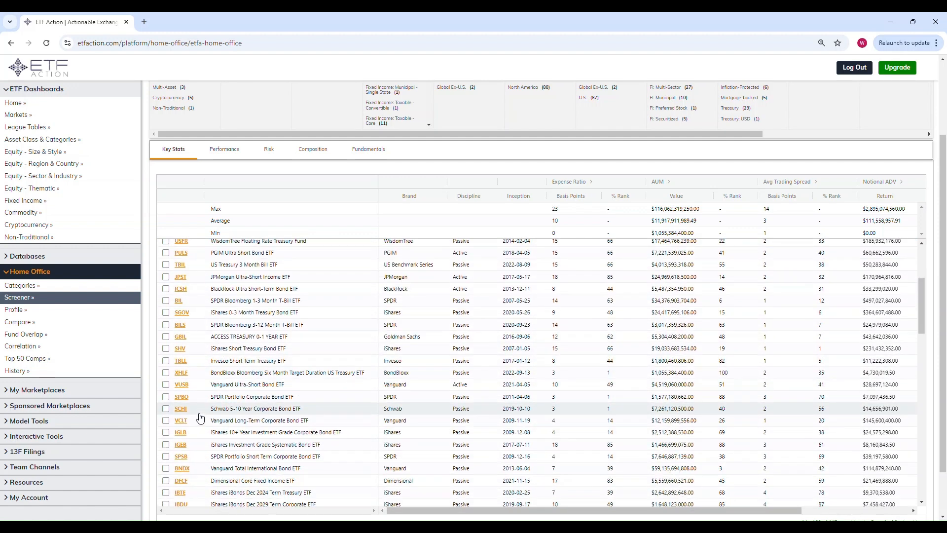
pyautogui.click(166, 408)
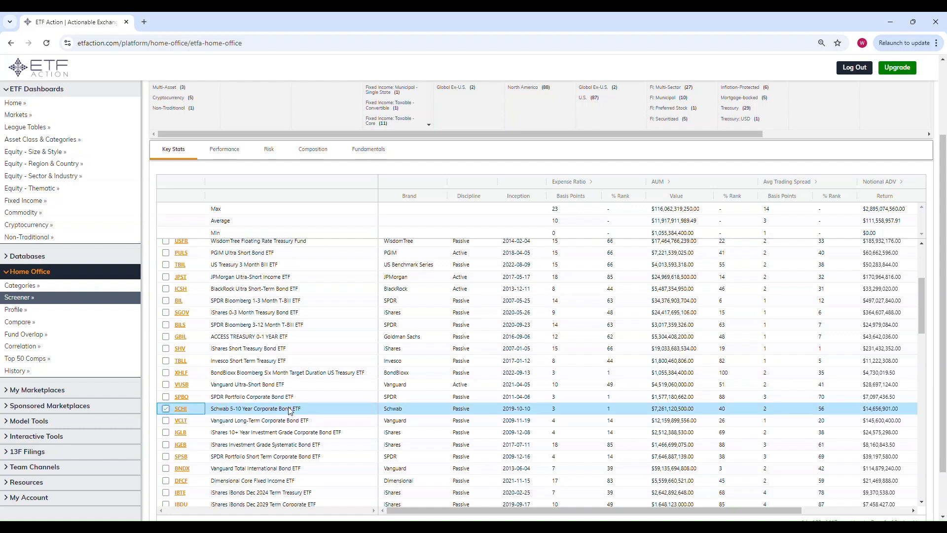
pyautogui.click(167, 422)
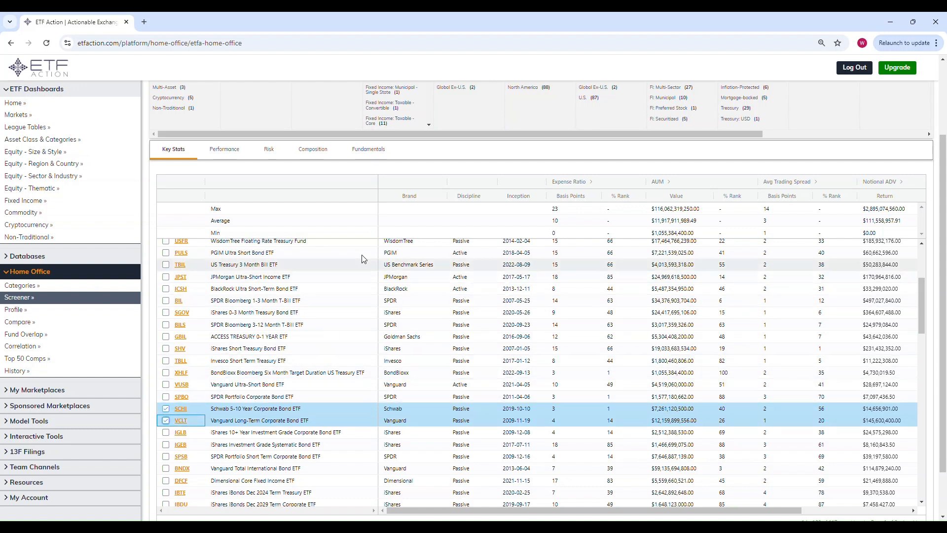
# Review the ticker and weight list in the 50.50High Yield Model Upload spreadsheet in Excel.
pyautogui.scroll(2, 444, 173)
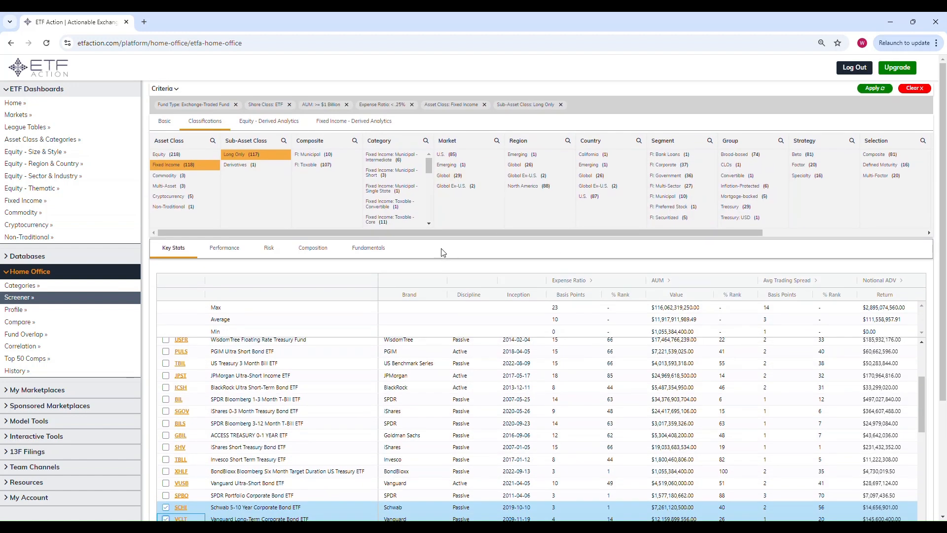
pyautogui.scroll(-1, 443, 252)
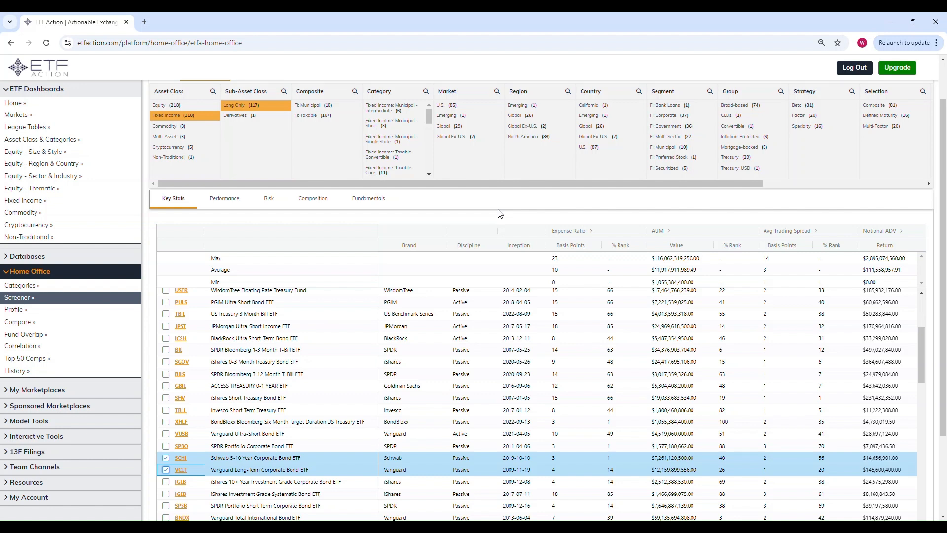
pyautogui.scroll(1, 501, 217)
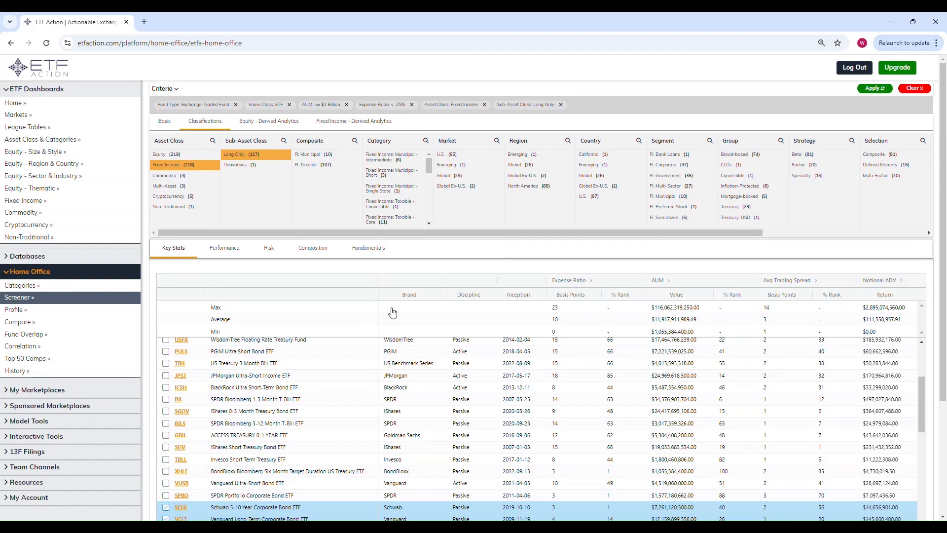
pyautogui.scroll(-1, 233, 415)
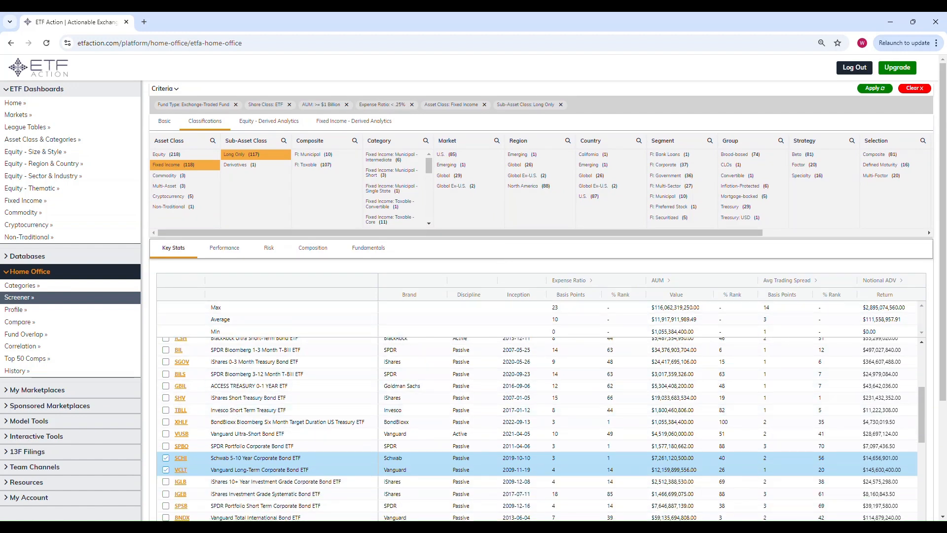
pyautogui.moveTo(946, 170); pyautogui.dragTo(668, 103)
pyautogui.click(235, 246)
pyautogui.moveTo(186, 226)
pyautogui.mouseDown()
pyautogui.moveTo(186, 307)
pyautogui.moveTo(159, 311)
pyautogui.moveTo(186, 228)
pyautogui.mouseUp()
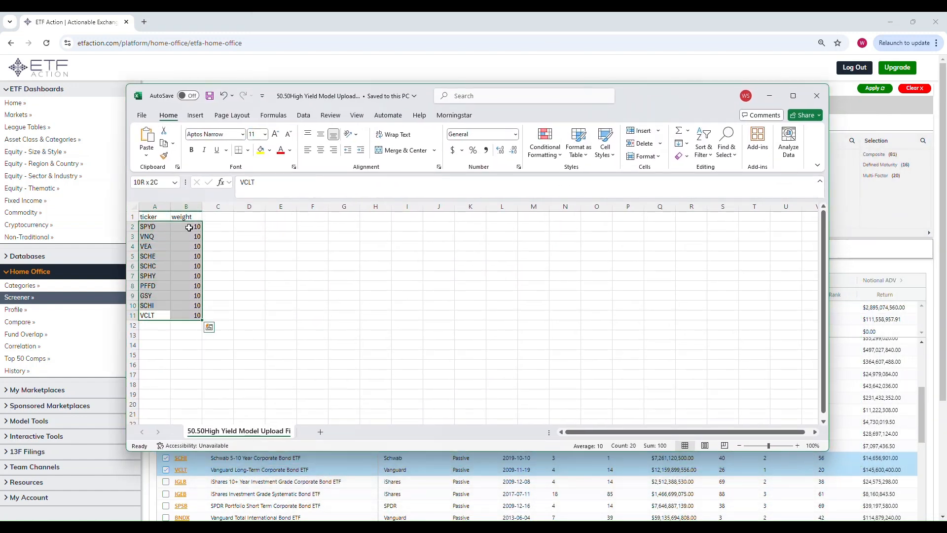
pyautogui.click(165, 231)
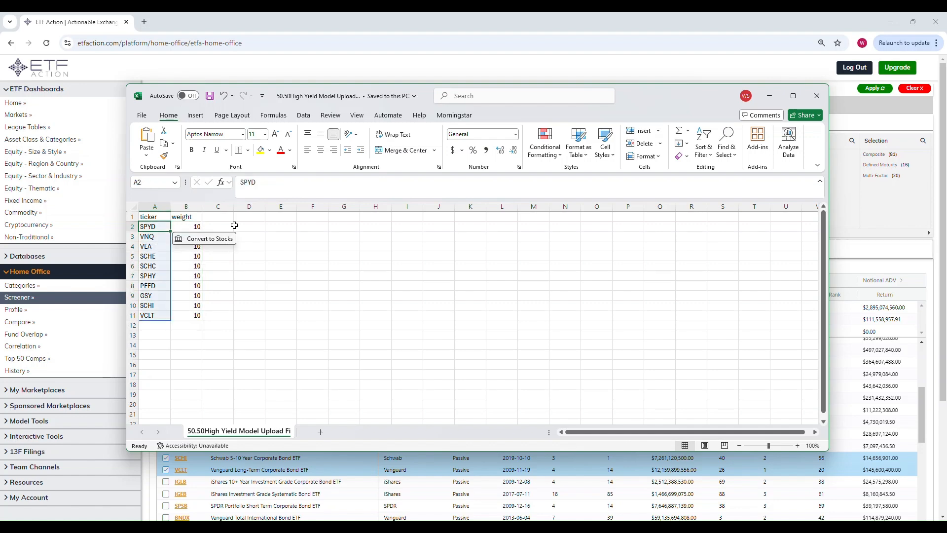
# Go to Model Tools' Model Builder and continue with the Model type.
pyautogui.click(317, 81)
pyautogui.click(49, 69)
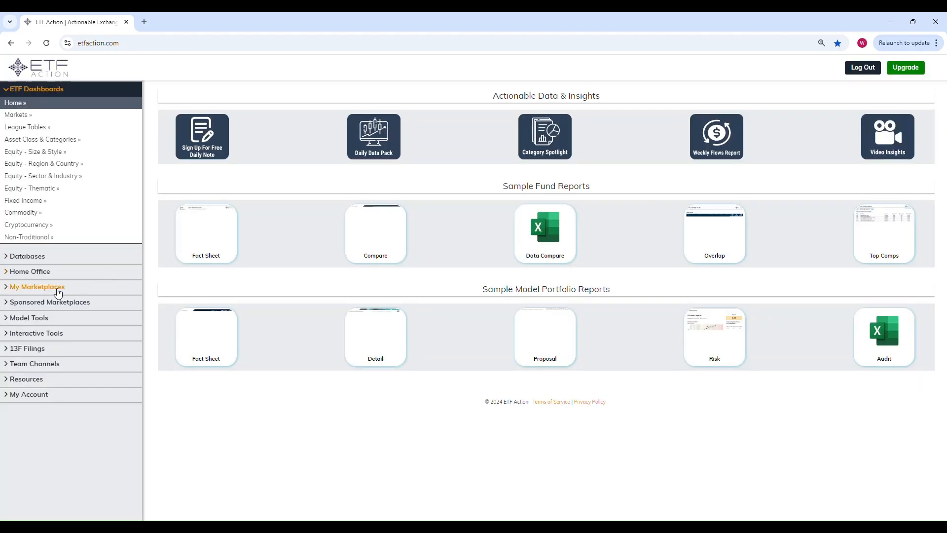
pyautogui.click(32, 318)
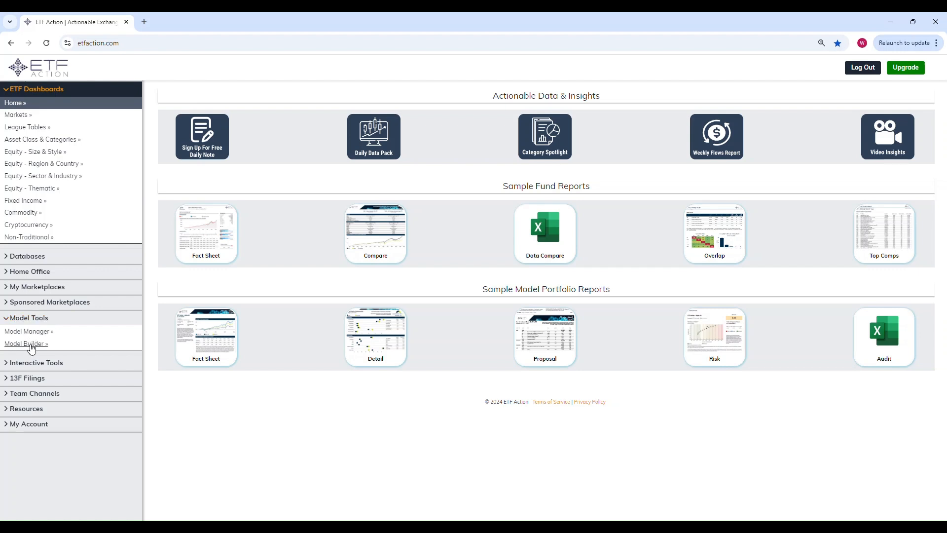
pyautogui.click(30, 345)
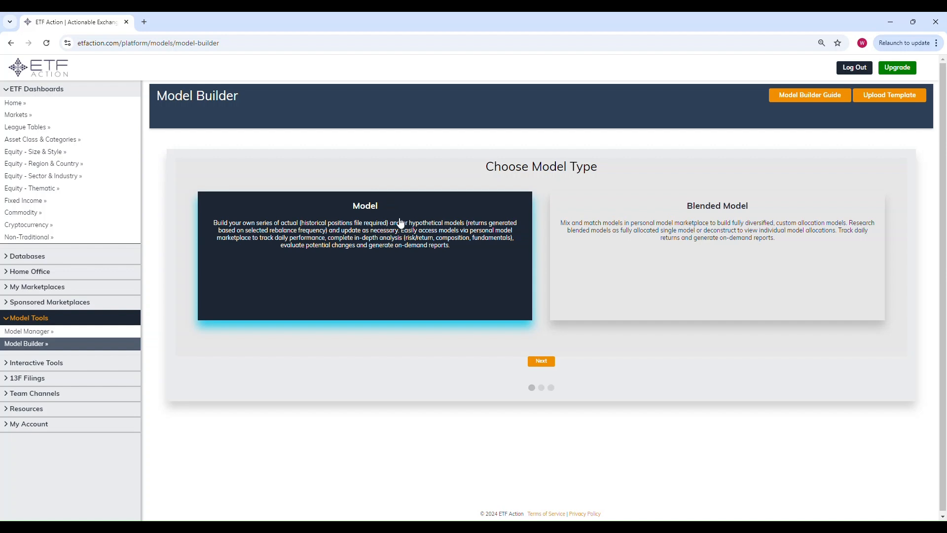
pyautogui.click(541, 361)
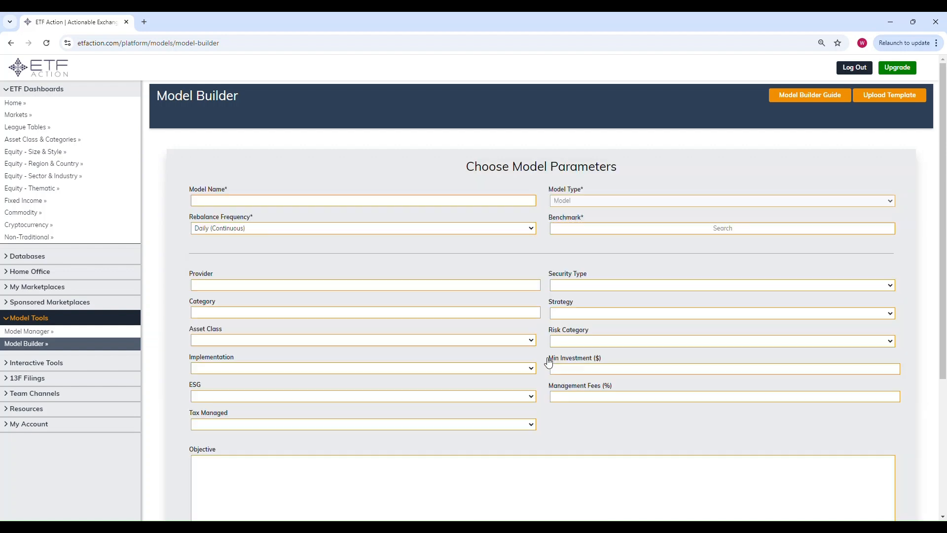
# Name the model High Income 50/50 Model and set the rebalance frequency to Quarterly.
pyautogui.click(240, 196)
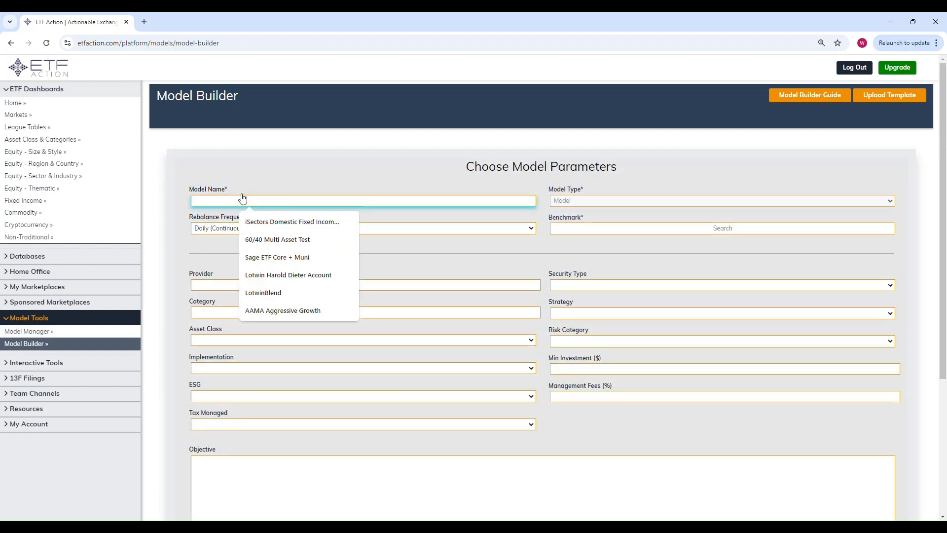
pyautogui.write('High Income 50/50 Model')
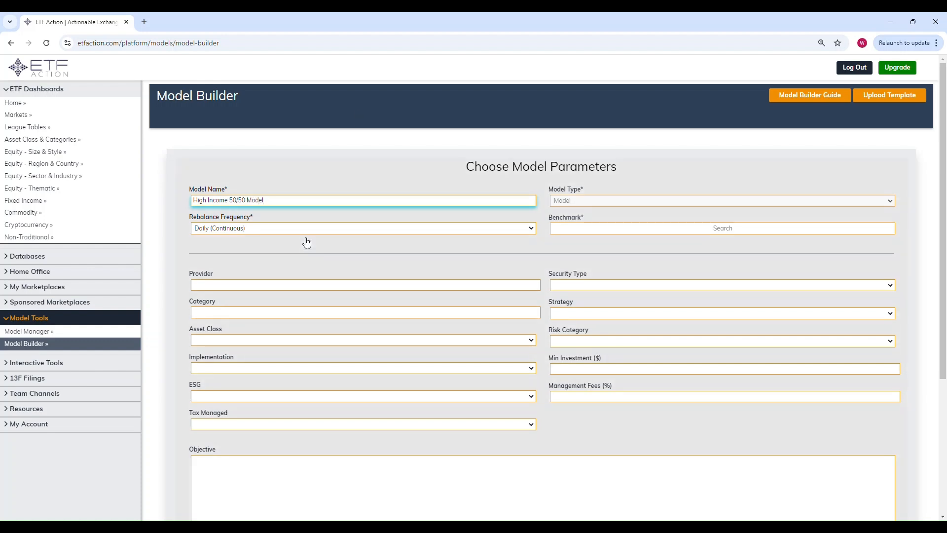
pyautogui.click(287, 228)
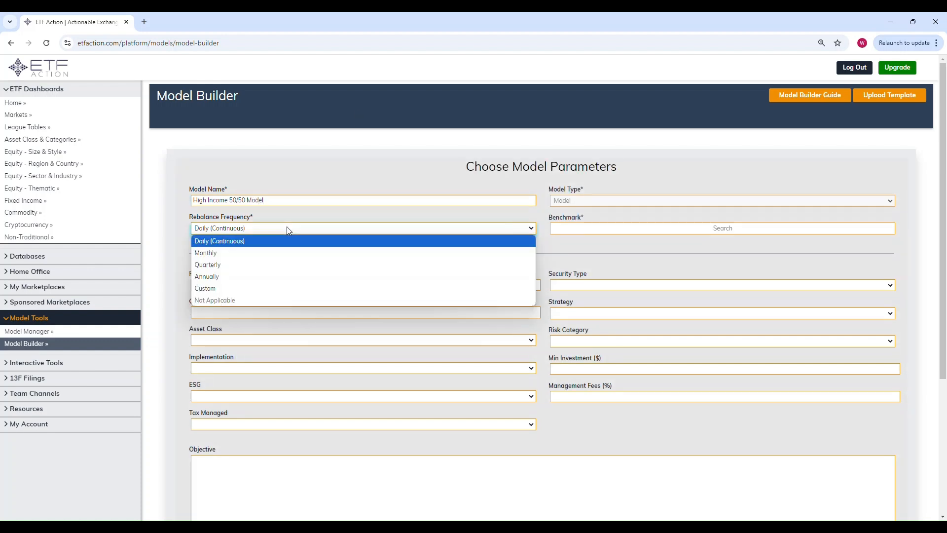
pyautogui.click(279, 267)
# Search for ETFA BEN and choose ETFA Benchmark - Global Core 50/50 as the benchmark.
pyautogui.click(606, 229)
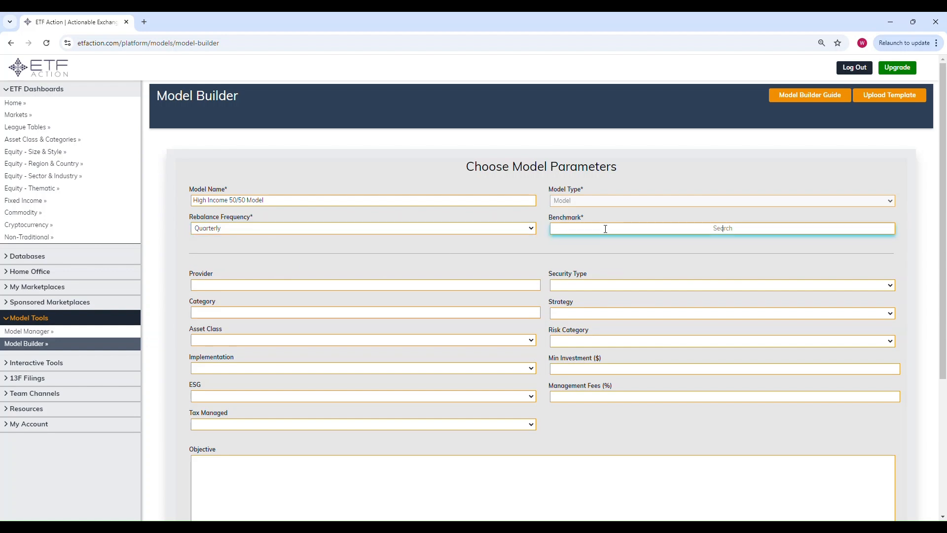
pyautogui.write('ETFA BEN')
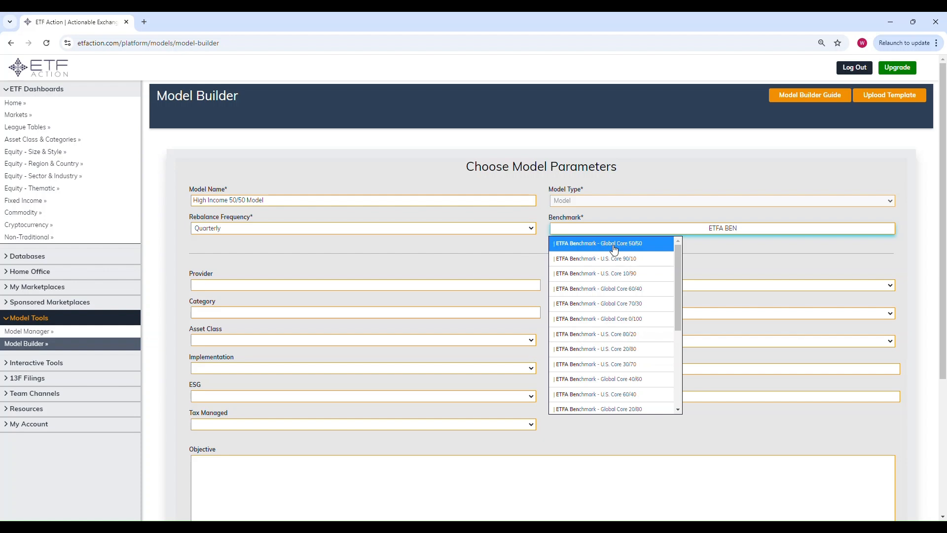
pyautogui.click(614, 248)
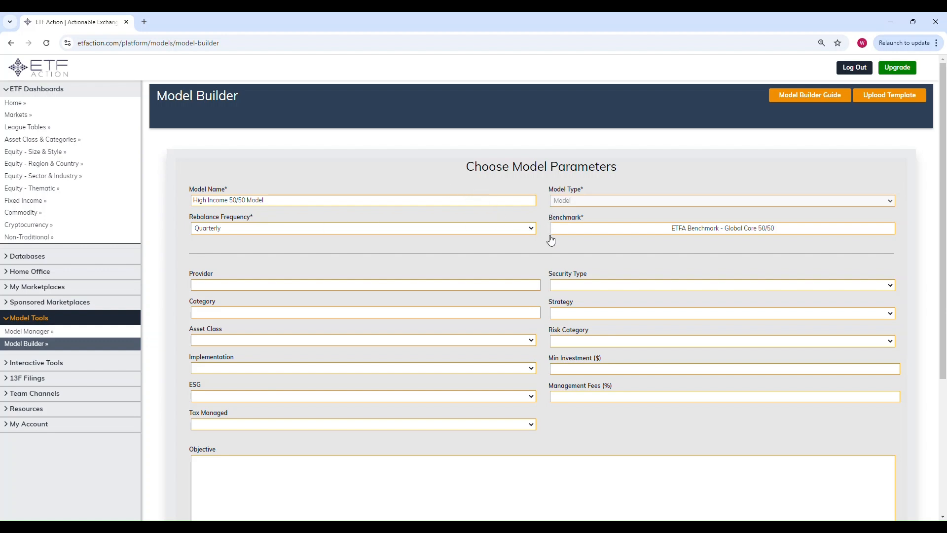
# Enter Smith Stocks as the model's provider.
pyautogui.scroll(-1, 549, 241)
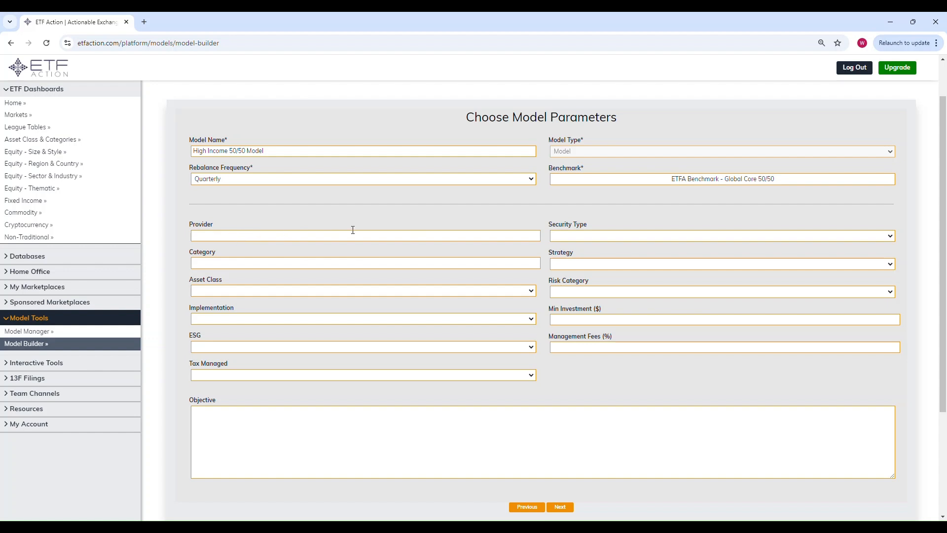
pyautogui.click(286, 236)
pyautogui.write('Sm')
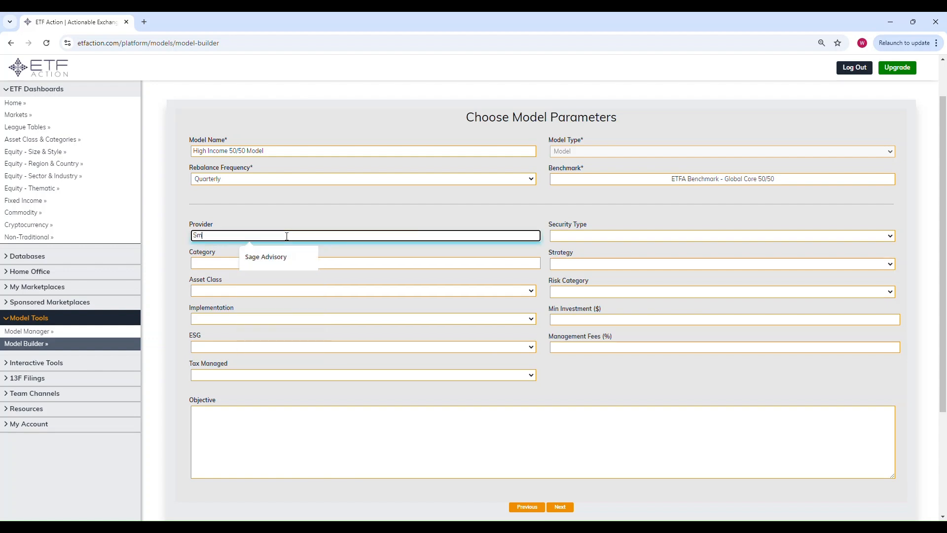
pyautogui.write('ith Stocks')
# Set the model's security type to ETF Only and its strategy to Factor.
pyautogui.click(584, 234)
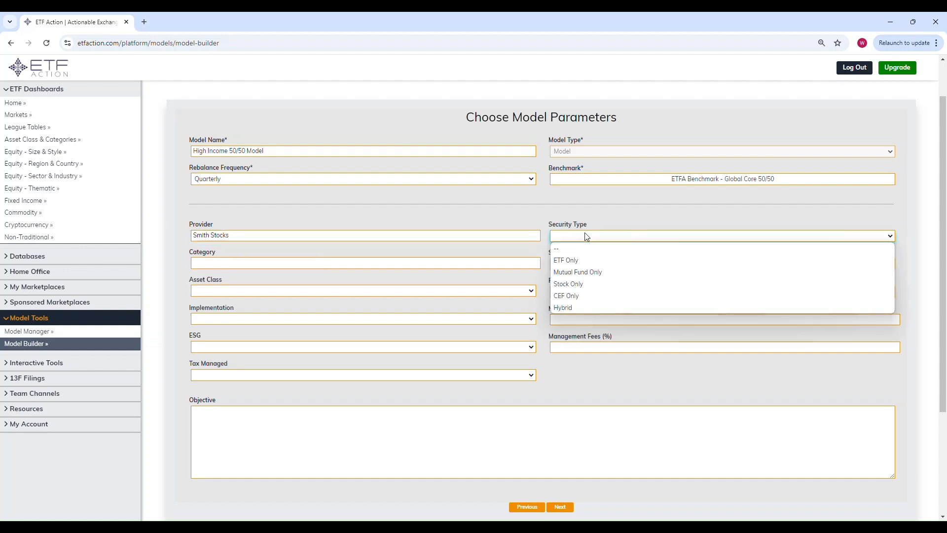
pyautogui.click(583, 260)
pyautogui.click(587, 266)
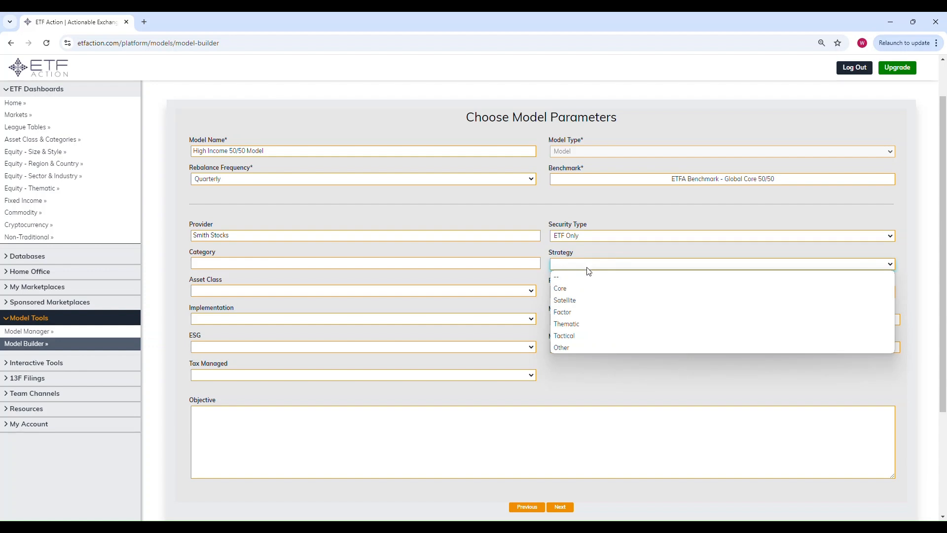
pyautogui.click(587, 314)
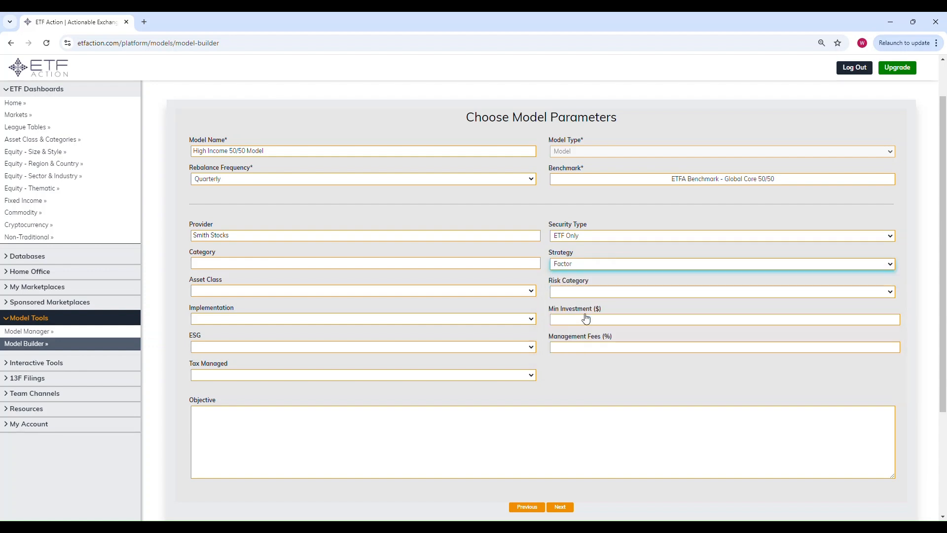
# Set the risk category to Moderate and the asset class to Asset Allocation.
pyautogui.click(581, 297)
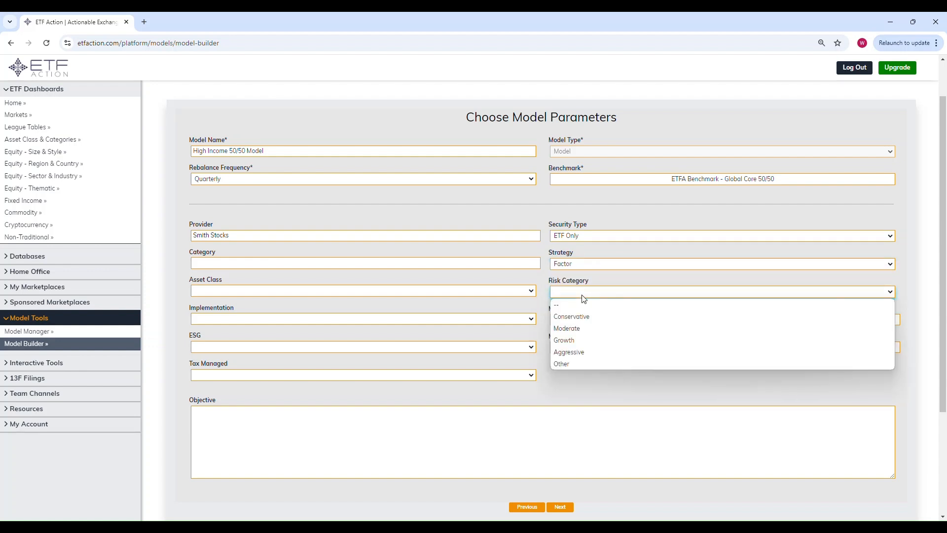
pyautogui.click(586, 326)
pyautogui.click(413, 292)
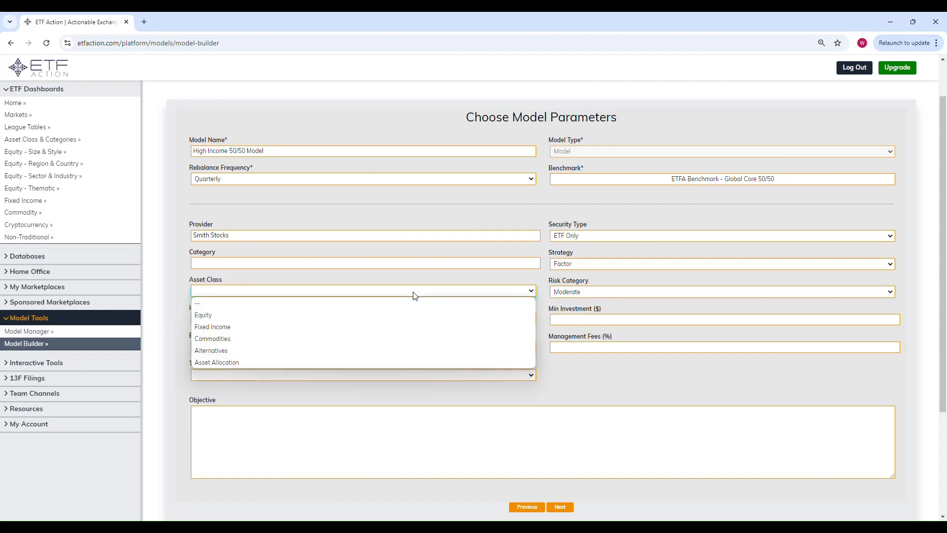
pyautogui.click(295, 359)
# Set implementation to Passive, and set both ESG and Tax Managed to No.
pyautogui.click(255, 322)
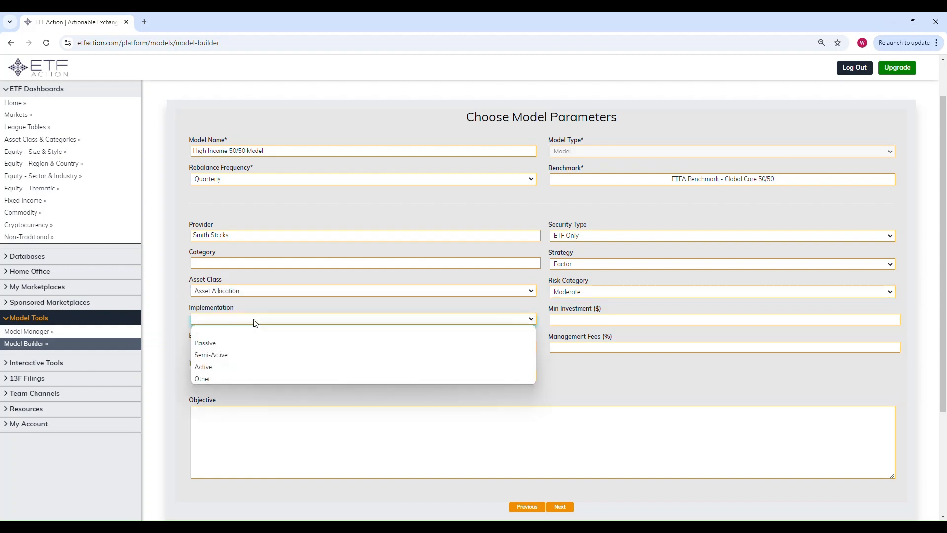
pyautogui.click(246, 347)
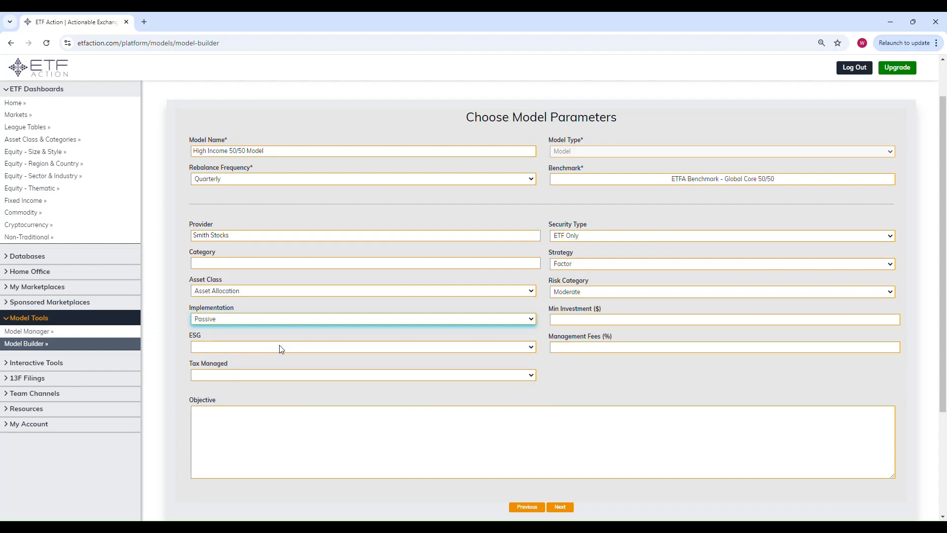
pyautogui.click(288, 347)
pyautogui.click(258, 361)
pyautogui.click(258, 376)
pyautogui.click(259, 390)
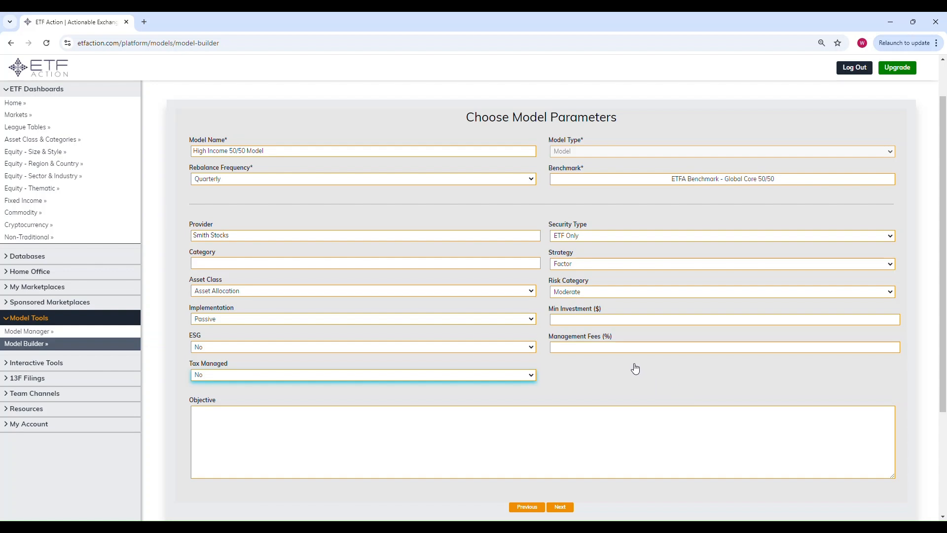
# Continue to model positions and upload the CSV file 50.50High Yield Model Upload File.
pyautogui.click(562, 508)
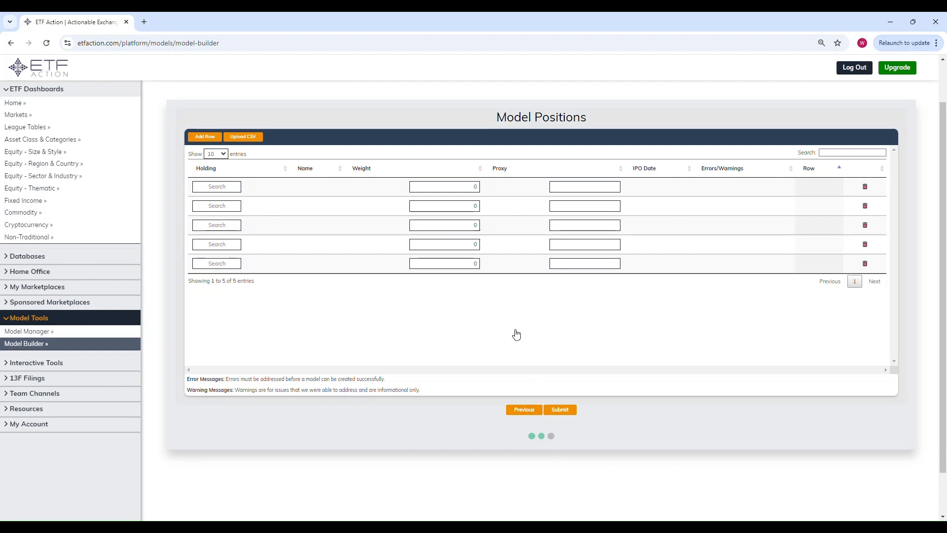
pyautogui.click(244, 138)
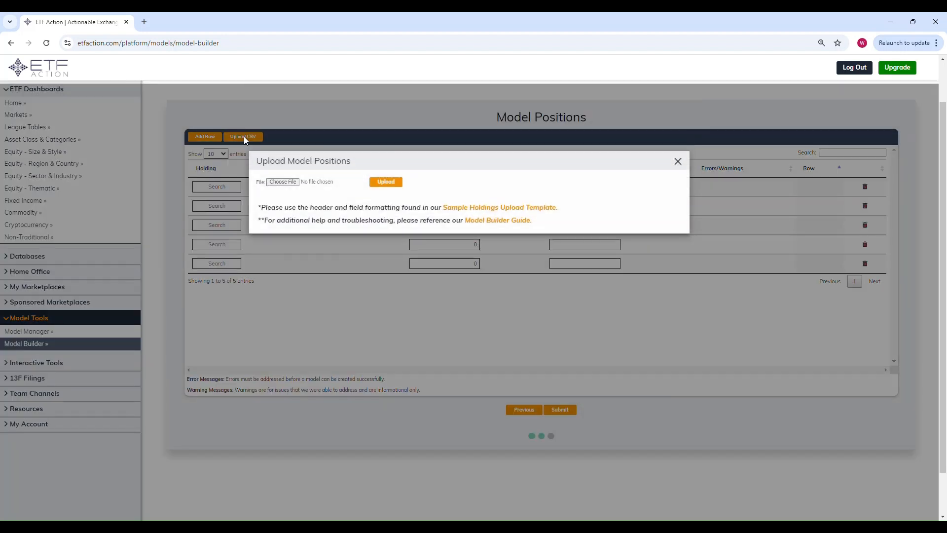
pyautogui.click(283, 182)
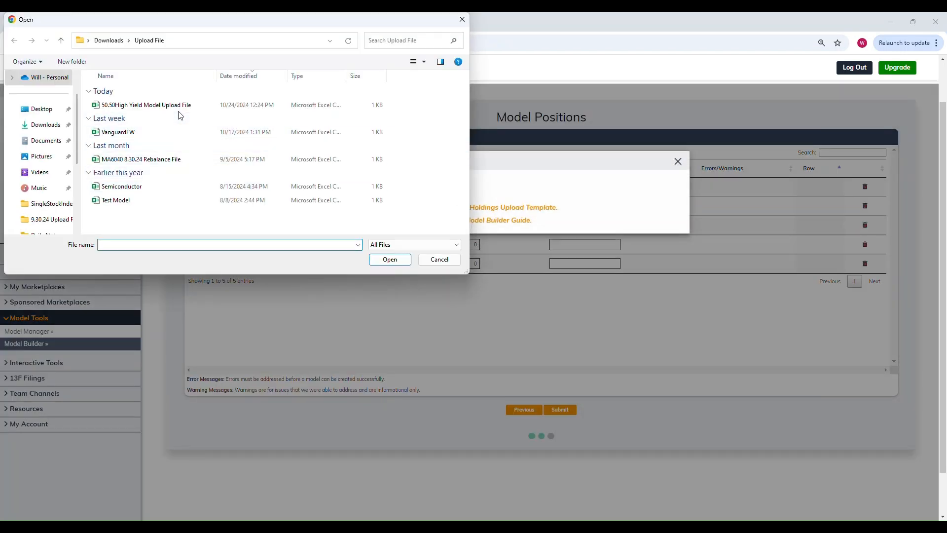
pyautogui.click(180, 105)
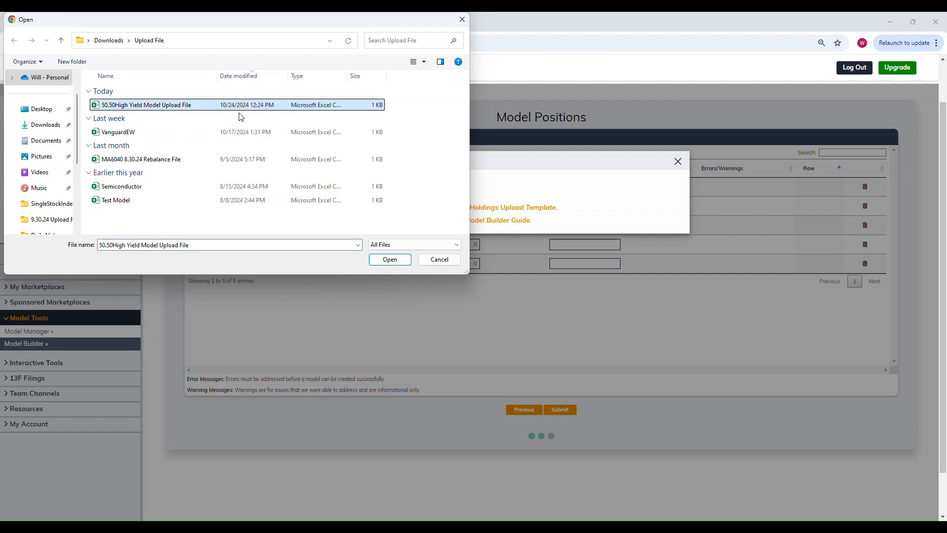
pyautogui.click(390, 259)
pyautogui.click(390, 183)
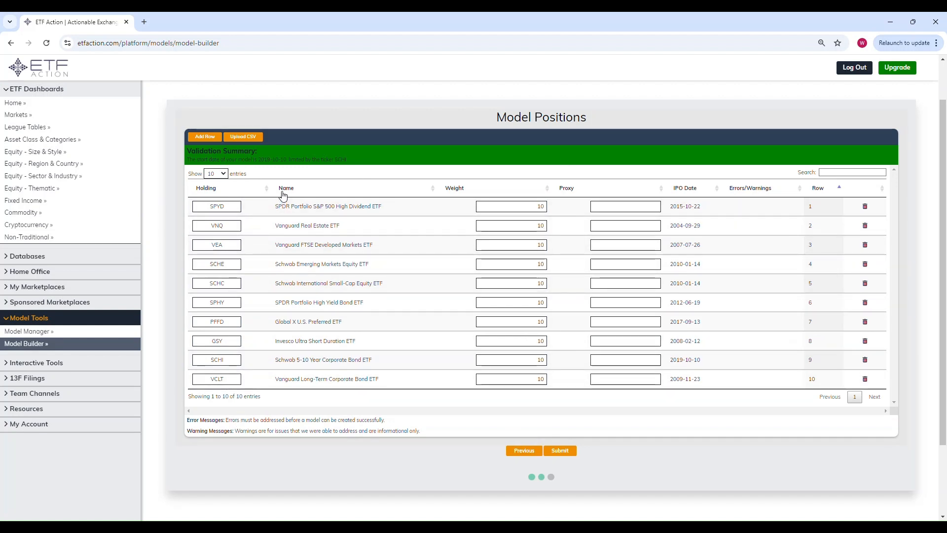
# Review the validation summary of the uploaded holdings and submit the model.
pyautogui.moveTo(260, 160); pyautogui.dragTo(319, 172)
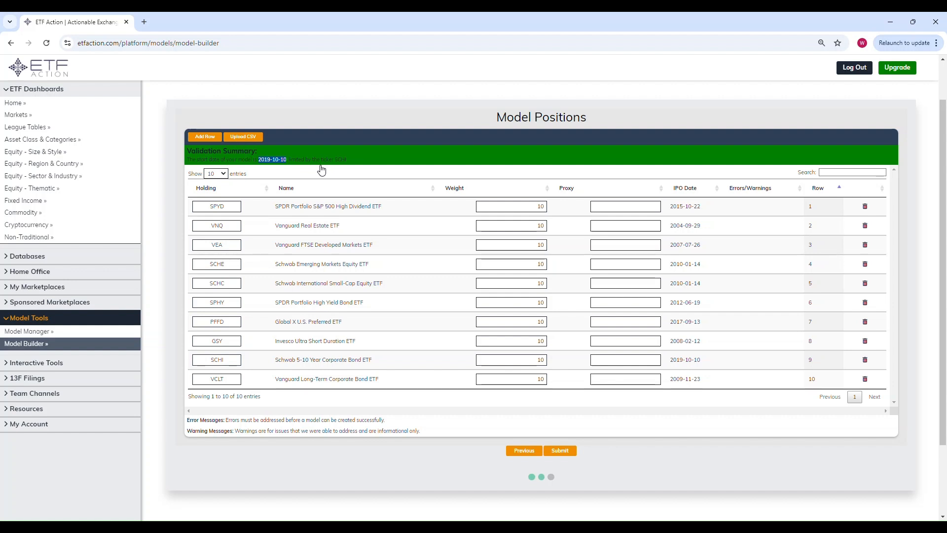
pyautogui.moveTo(335, 163); pyautogui.dragTo(349, 162)
pyautogui.click(564, 451)
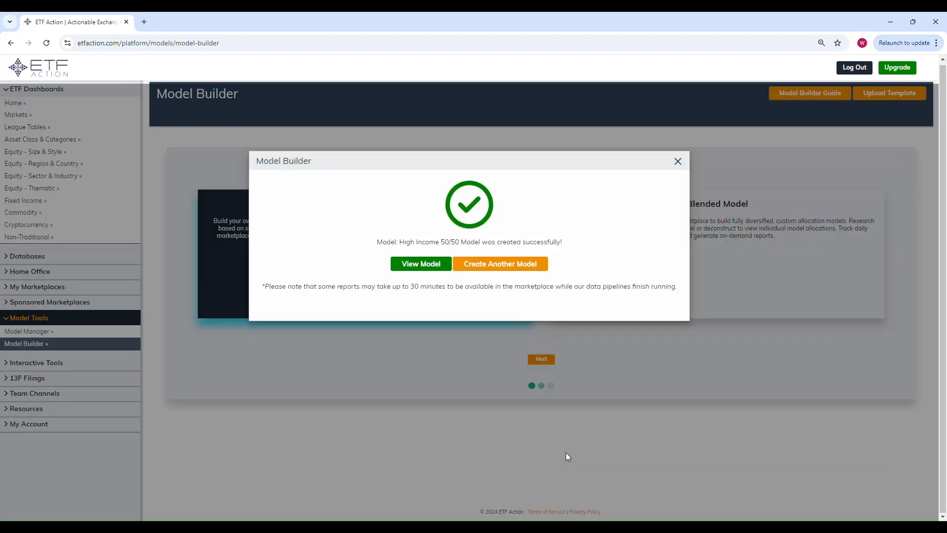
# Open the new model, review its positions, and compare its 3-year total return with the benchmark.
pyautogui.click(439, 269)
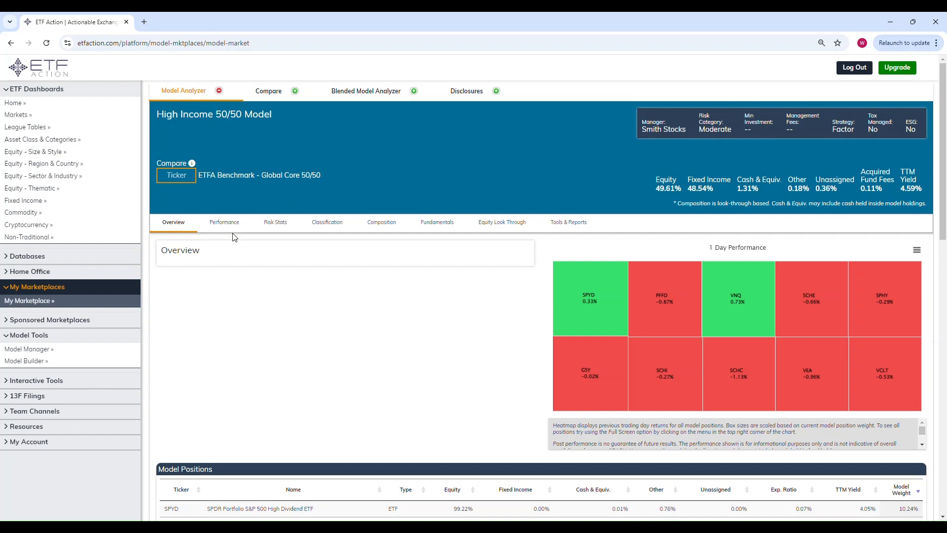
pyautogui.scroll(-4, 234, 237)
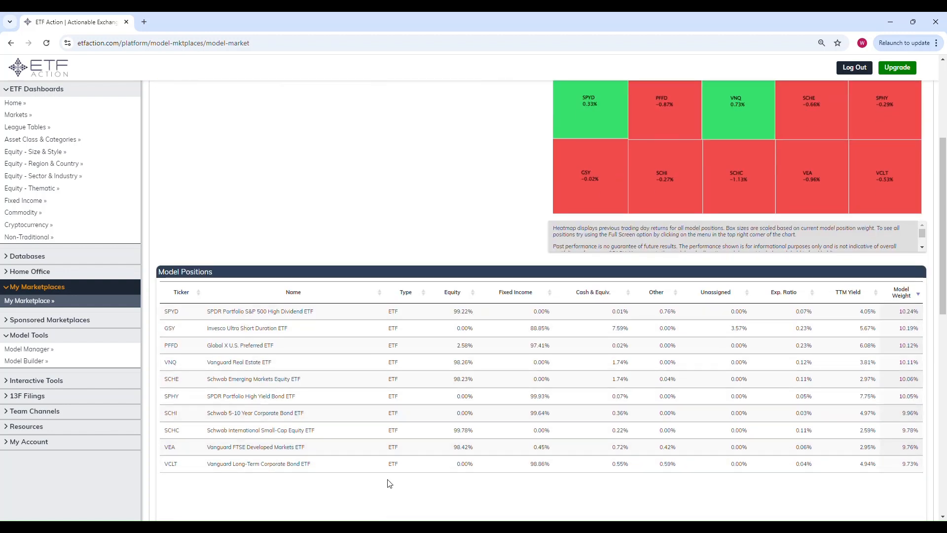
pyautogui.scroll(2, 390, 375)
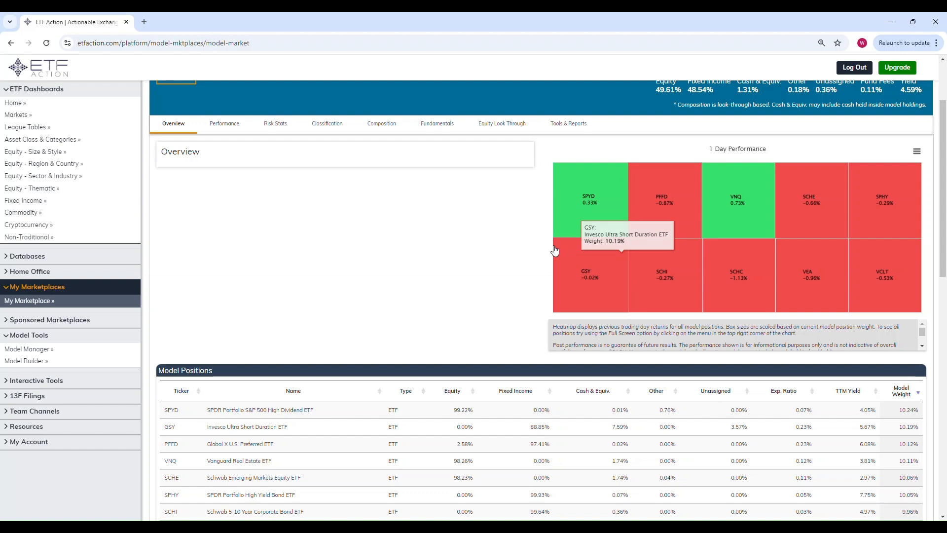
pyautogui.scroll(2, 571, 252)
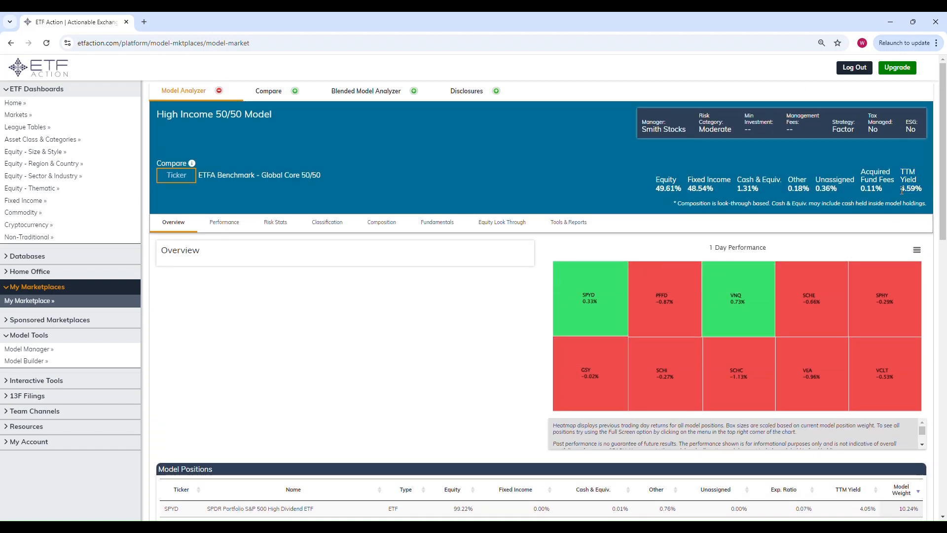
pyautogui.click(234, 225)
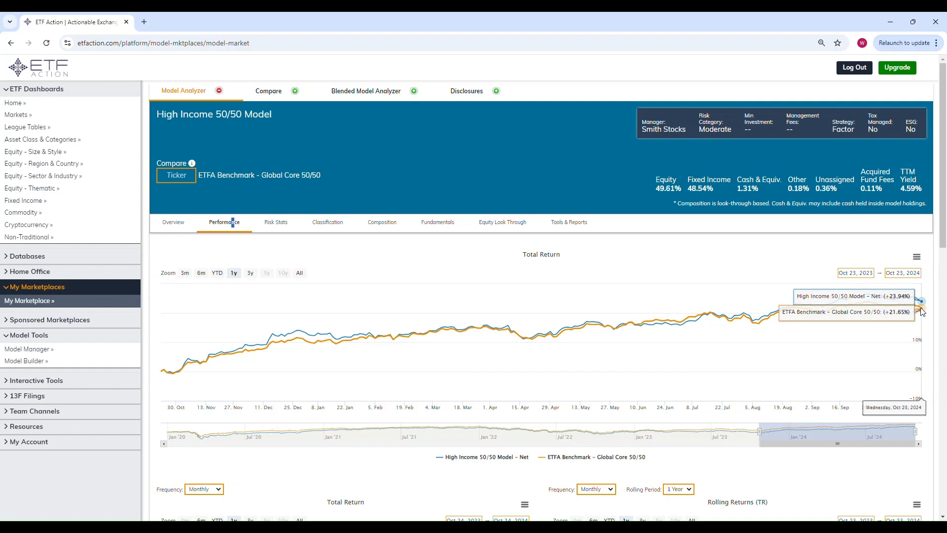
pyautogui.click(251, 273)
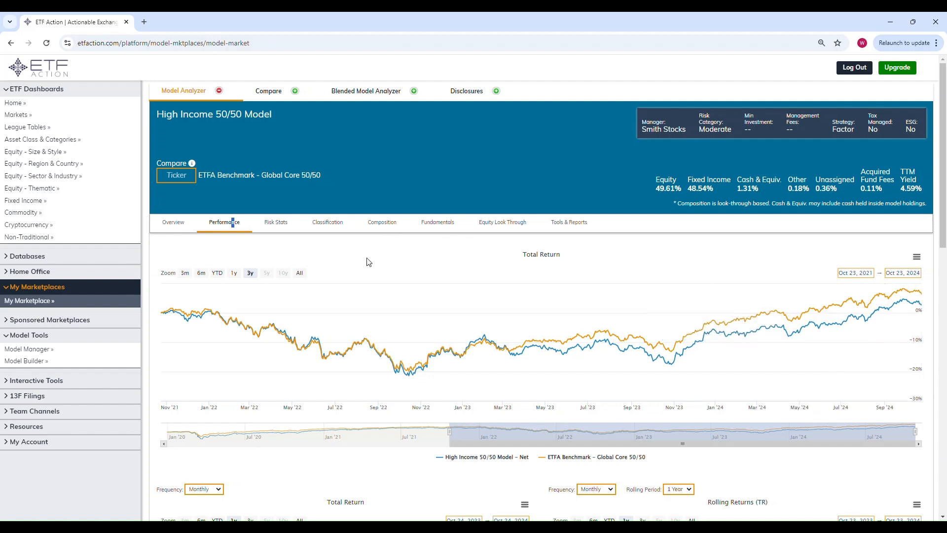
# Review the model's equity fundamentals, such as dividend yield and ratios, against the benchmark.
pyautogui.click(379, 223)
pyautogui.click(436, 223)
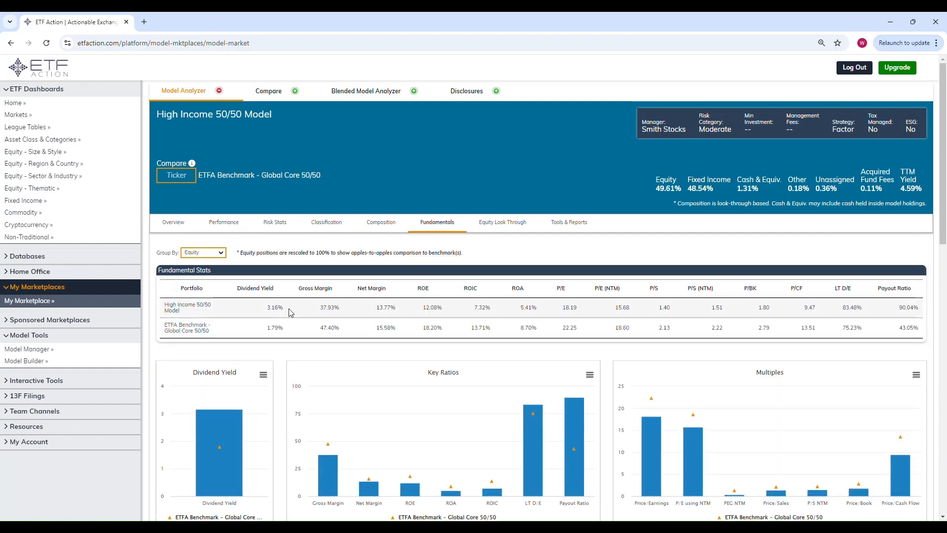
pyautogui.moveTo(283, 307); pyautogui.dragTo(267, 328)
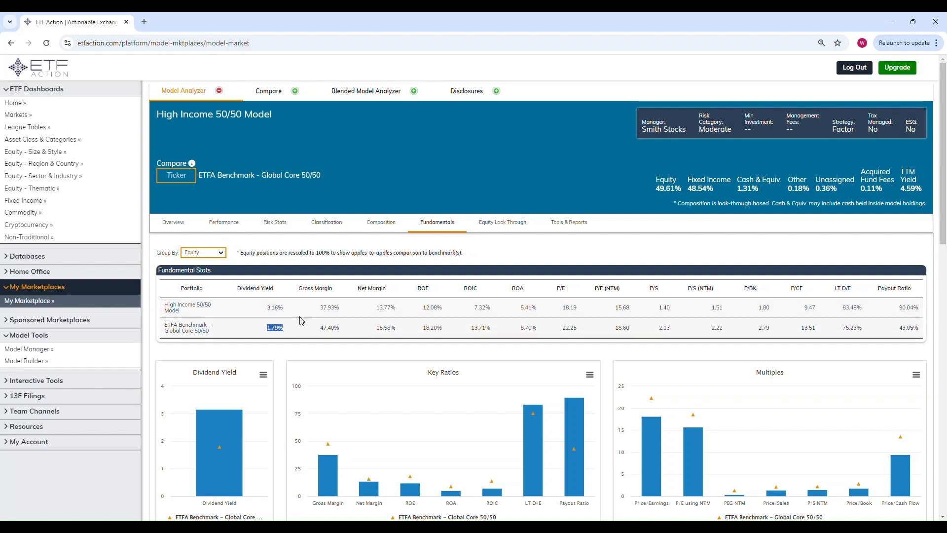
pyautogui.click(517, 268)
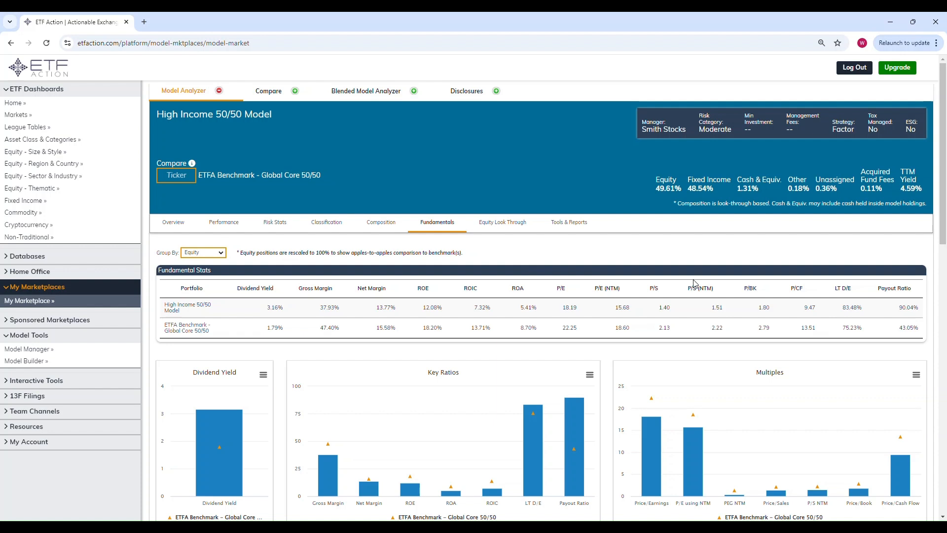
pyautogui.moveTo(675, 308); pyautogui.dragTo(667, 308)
pyautogui.moveTo(579, 309); pyautogui.dragTo(560, 309)
pyautogui.click(582, 275)
# Group the fundamentals by Fixed Income and compare the model's bond statistics with the benchmark.
pyautogui.click(202, 252)
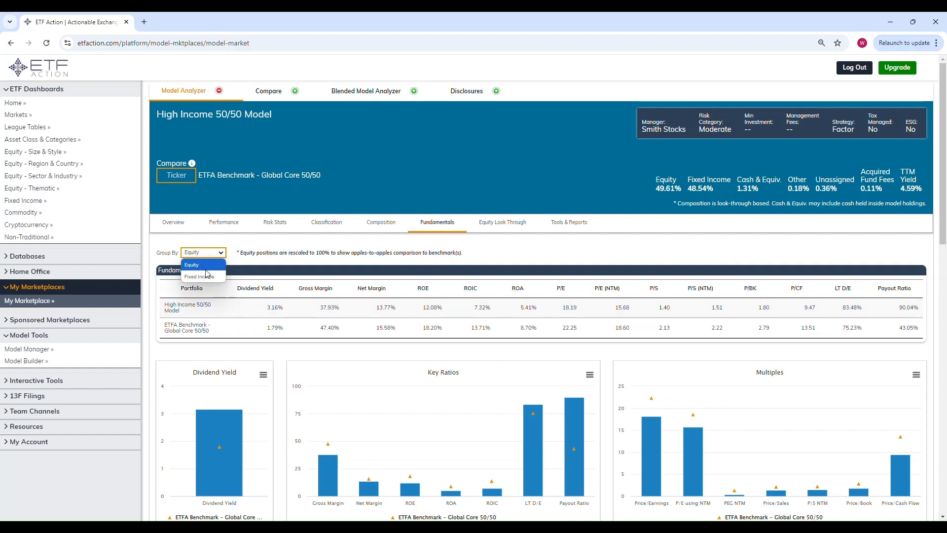
pyautogui.click(207, 268)
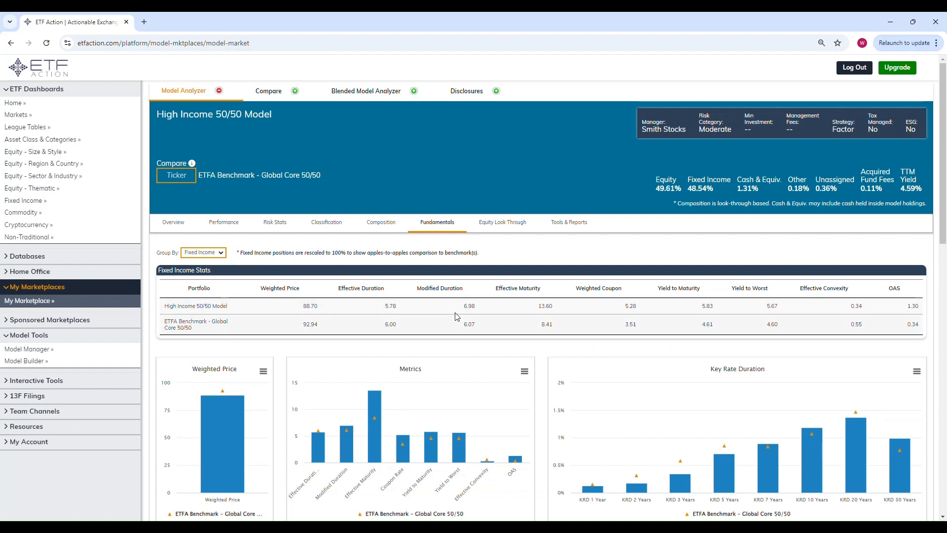
pyautogui.moveTo(538, 306); pyautogui.dragTo(560, 310)
pyautogui.click(550, 306)
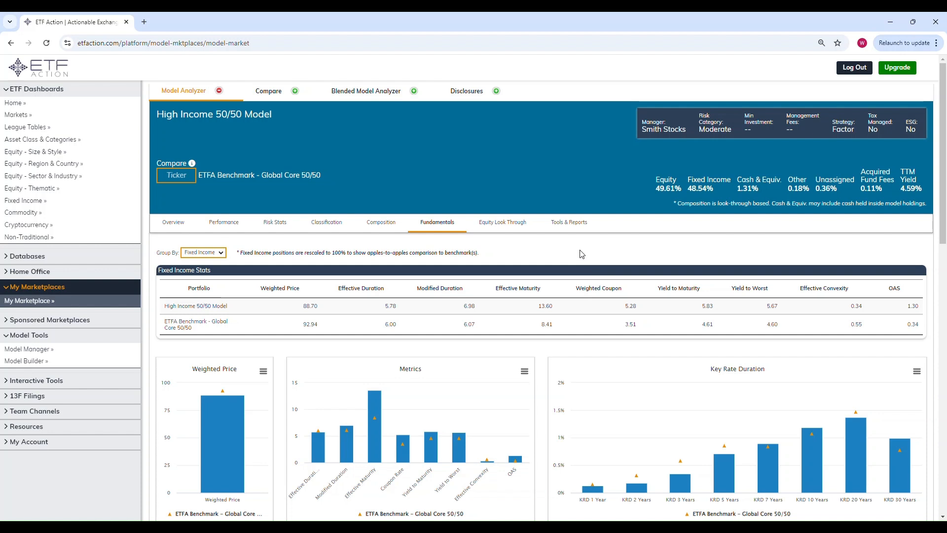
# Open the Overlap Analyzer from the model's tools and reports, then return to the model overview.
pyautogui.click(568, 227)
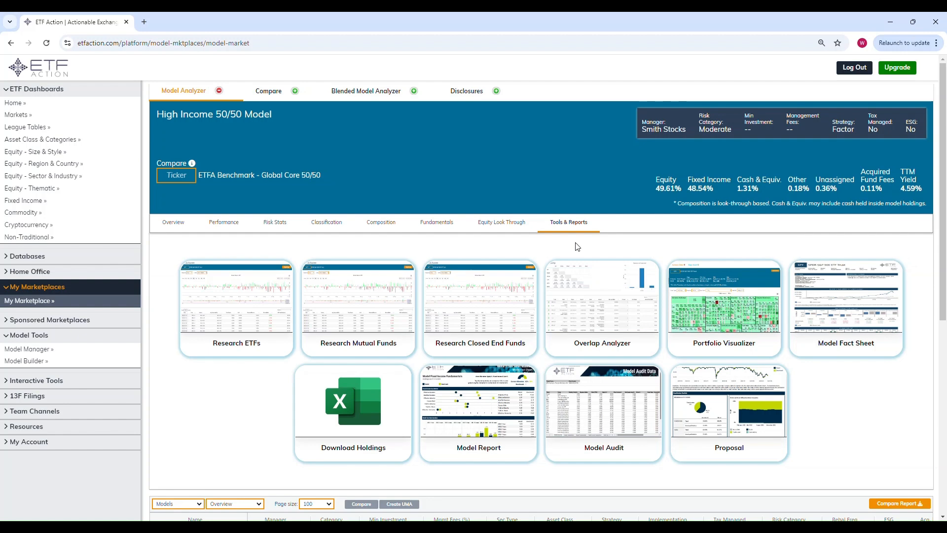
pyautogui.click(621, 310)
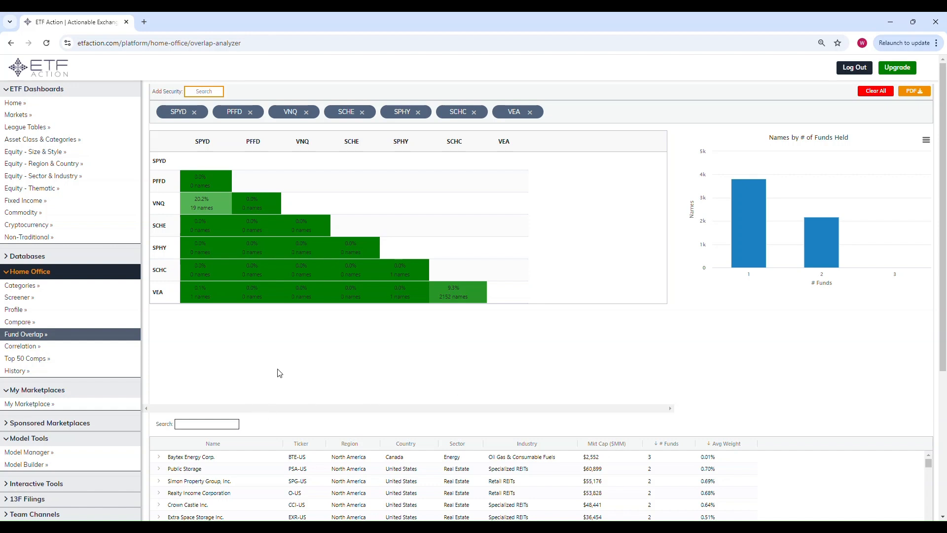
pyautogui.click(42, 405)
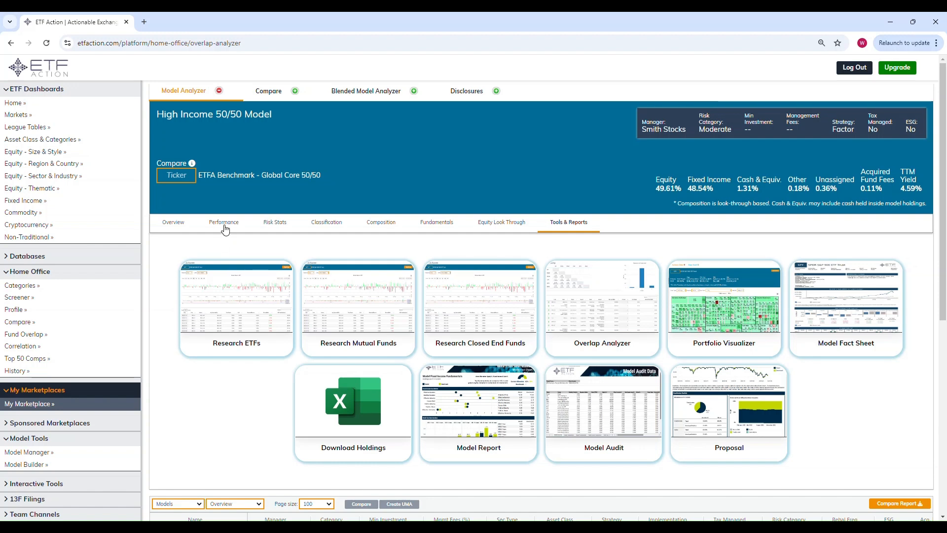
pyautogui.click(175, 224)
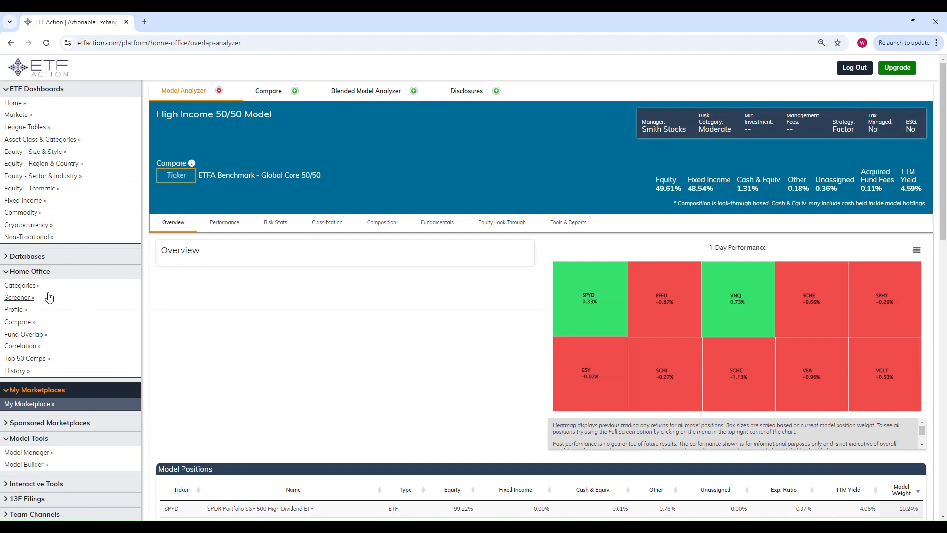
# Select AUM >= $1 Billion and expense ratio < .25% criteria in the Screener, then open the Model Builder.
pyautogui.click(24, 298)
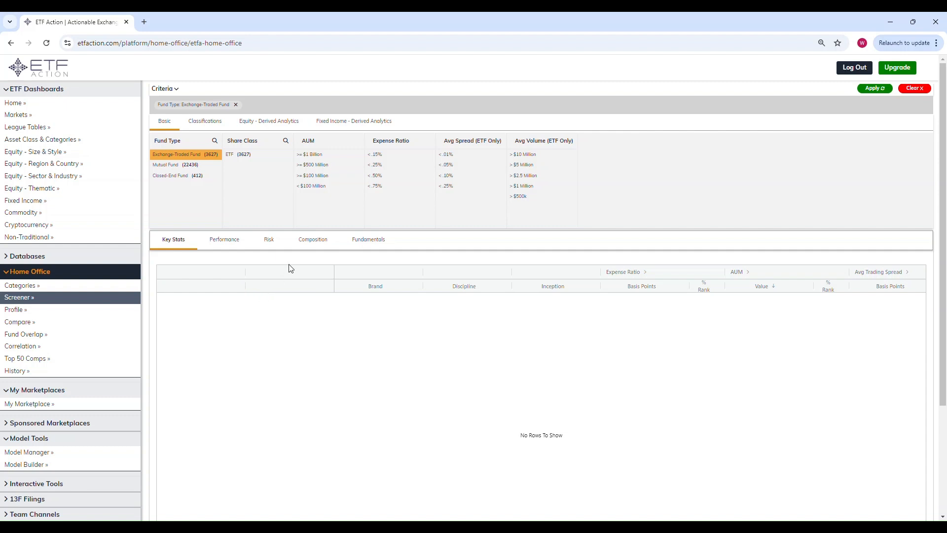
pyautogui.click(311, 155)
pyautogui.click(385, 165)
pyautogui.click(41, 466)
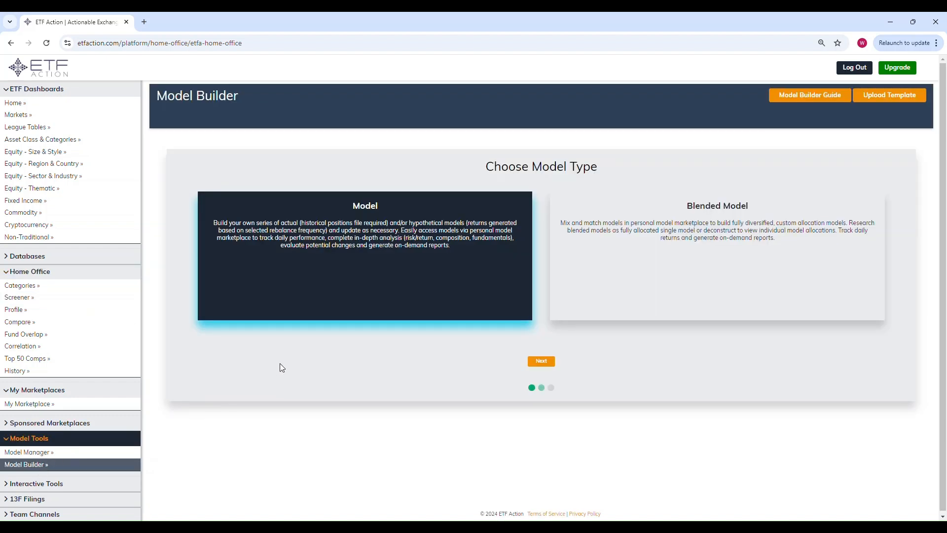